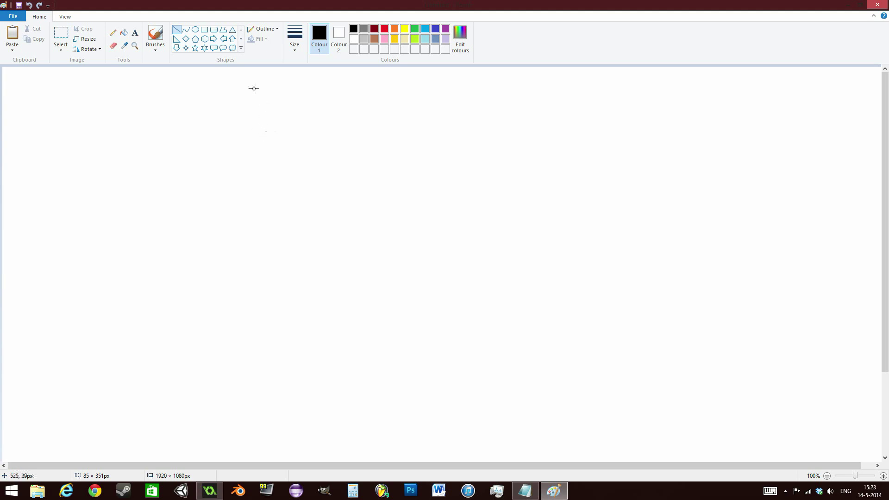
# - Draw a rounded box and handwrite 'Player' inside it
pyautogui.click(214, 30)
pyautogui.moveTo(33, 89); pyautogui.dragTo(197, 185)
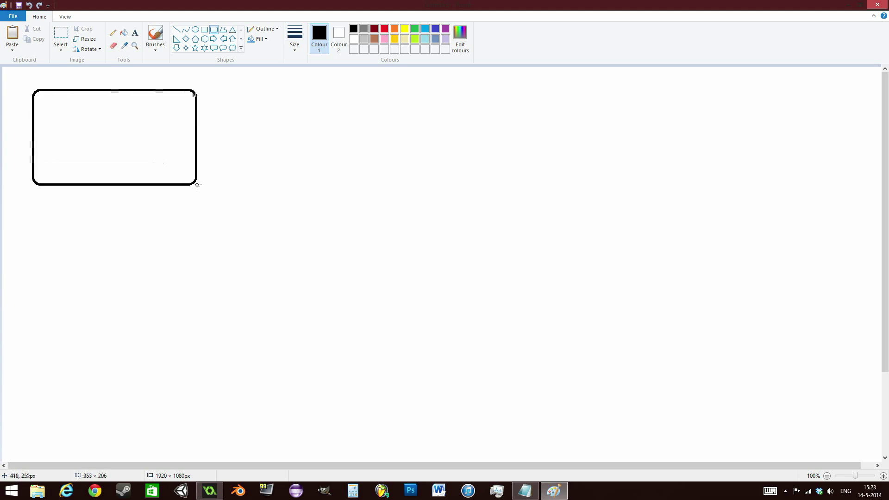
pyautogui.click(155, 36)
pyautogui.moveTo(53, 114)
pyautogui.mouseDown()
pyautogui.moveTo(55, 134)
pyautogui.moveTo(55, 121)
pyautogui.moveTo(78, 133)
pyautogui.moveTo(111, 128)
pyautogui.mouseUp()
pyautogui.moveTo(116, 120)
pyautogui.mouseDown()
pyautogui.moveTo(111, 141)
pyautogui.moveTo(133, 135)
pyautogui.moveTo(146, 137)
pyautogui.moveTo(143, 145)
pyautogui.moveTo(150, 131)
pyautogui.moveTo(158, 138)
pyautogui.mouseUp()
# - Draw three connector lines from the box to handwritten 'Code', 'Sprite' and 'propertie' labels
pyautogui.moveTo(194, 107); pyautogui.dragTo(208, 107)
pyautogui.moveTo(223, 104)
pyautogui.mouseDown()
pyautogui.moveTo(233, 93)
pyautogui.moveTo(231, 113)
pyautogui.mouseUp()
pyautogui.moveTo(247, 101)
pyautogui.mouseDown()
pyautogui.moveTo(269, 89)
pyautogui.moveTo(268, 114)
pyautogui.mouseUp()
pyautogui.moveTo(273, 109); pyautogui.dragTo(284, 114)
pyautogui.moveTo(190, 131)
pyautogui.mouseDown()
pyautogui.moveTo(225, 132)
pyautogui.moveTo(222, 143)
pyautogui.moveTo(257, 132)
pyautogui.moveTo(278, 144)
pyautogui.mouseUp()
pyautogui.moveTo(271, 135); pyautogui.dragTo(293, 141)
pyautogui.moveTo(195, 162); pyautogui.dragTo(209, 166)
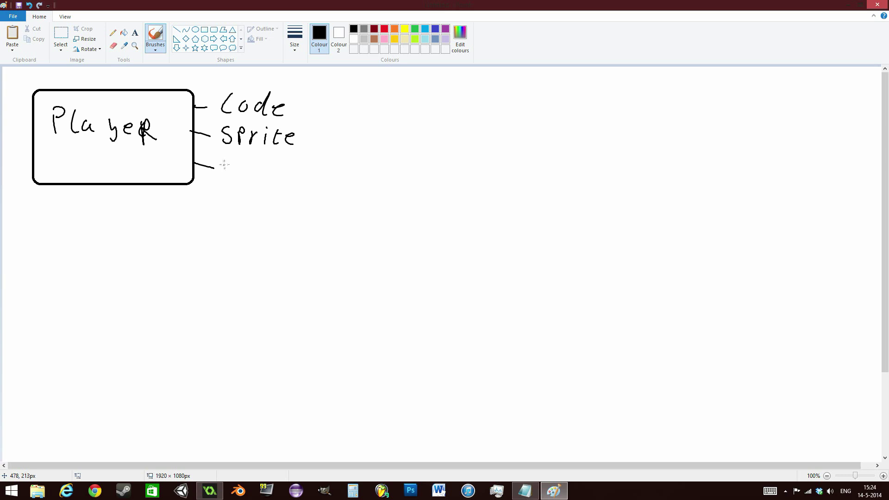
pyautogui.moveTo(227, 160)
pyautogui.mouseDown()
pyautogui.moveTo(227, 179)
pyautogui.moveTo(228, 170)
pyautogui.moveTo(240, 178)
pyautogui.mouseUp()
pyautogui.moveTo(240, 167); pyautogui.dragTo(325, 180)
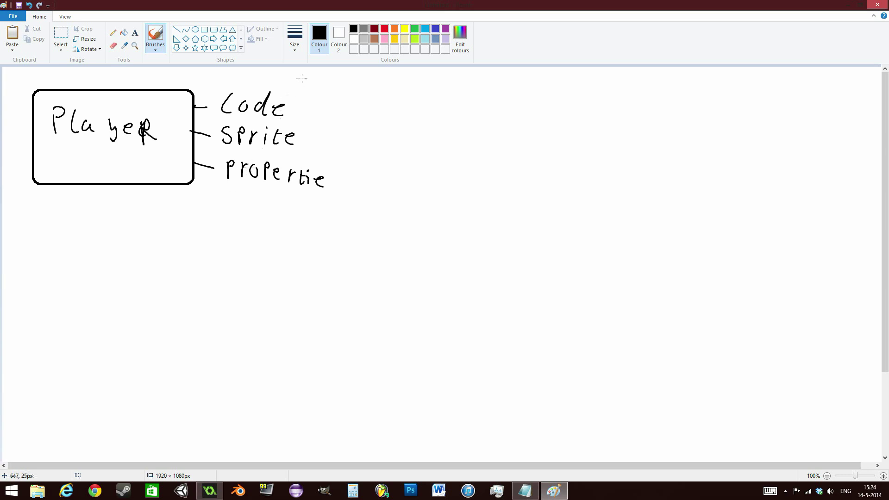
pyautogui.click(213, 30)
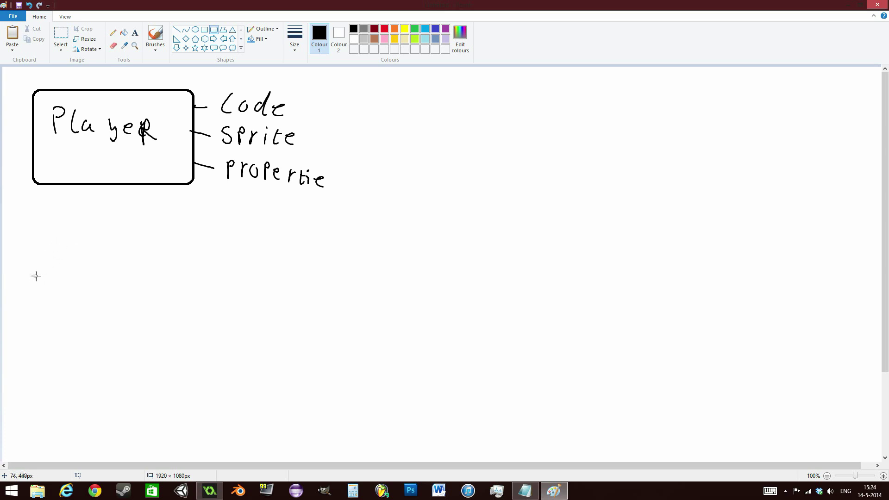
# - Draw a second rounded box below Player and handwrite 'zombie' inside it
pyautogui.moveTo(37, 265)
pyautogui.mouseDown()
pyautogui.moveTo(105, 310)
pyautogui.moveTo(193, 348)
pyautogui.mouseUp()
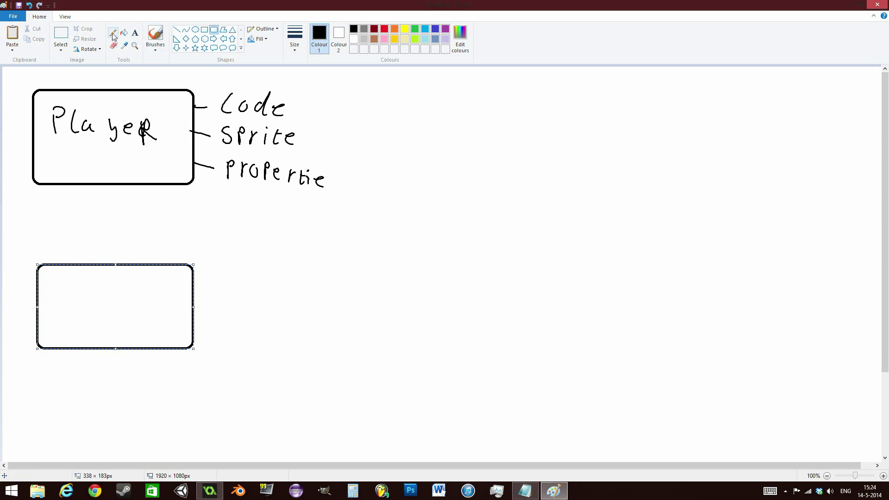
pyautogui.click(159, 37)
pyautogui.moveTo(55, 284)
pyautogui.mouseDown()
pyautogui.moveTo(71, 284)
pyautogui.moveTo(73, 298)
pyautogui.mouseUp()
pyautogui.moveTo(90, 284)
pyautogui.mouseDown()
pyautogui.moveTo(88, 299)
pyautogui.moveTo(92, 285)
pyautogui.moveTo(162, 301)
pyautogui.moveTo(207, 277)
pyautogui.mouseUp()
# - Add connector lines to handwritten 'Code' and 'Sprite' labels beside the zombie box
pyautogui.moveTo(222, 266)
pyautogui.mouseDown()
pyautogui.moveTo(214, 275)
pyautogui.moveTo(225, 281)
pyautogui.mouseUp()
pyautogui.moveTo(237, 269); pyautogui.dragTo(256, 284)
pyautogui.moveTo(257, 265)
pyautogui.mouseDown()
pyautogui.moveTo(259, 285)
pyautogui.moveTo(276, 287)
pyautogui.mouseUp()
pyautogui.moveTo(197, 308); pyautogui.dragTo(208, 307)
pyautogui.moveTo(228, 299)
pyautogui.mouseDown()
pyautogui.moveTo(263, 315)
pyautogui.moveTo(264, 298)
pyautogui.moveTo(272, 314)
pyautogui.mouseUp()
pyautogui.click(263, 298)
pyautogui.moveTo(267, 308); pyautogui.dragTo(284, 309)
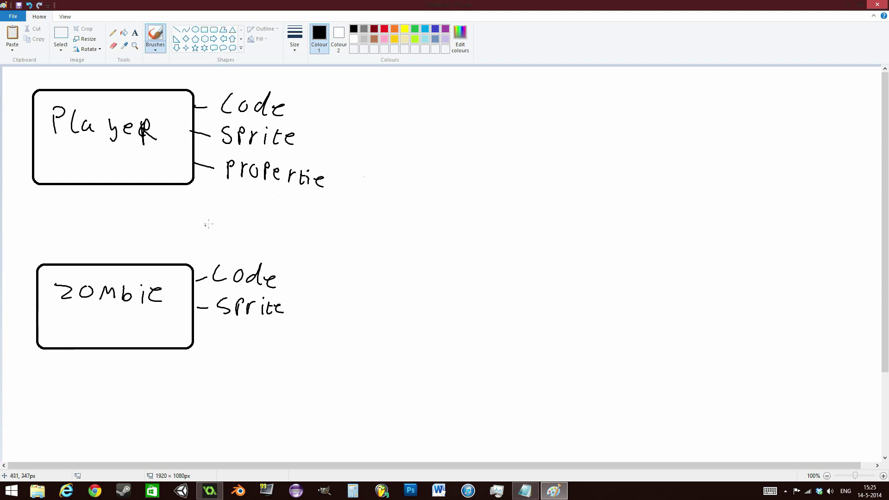
# - Draw a large room rectangle on the right holding red circles
pyautogui.click(205, 30)
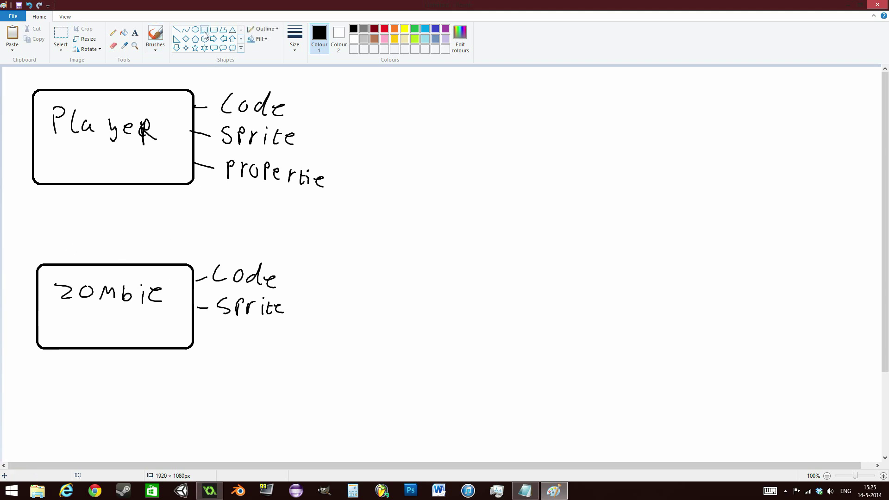
pyautogui.moveTo(425, 149)
pyautogui.mouseDown()
pyautogui.moveTo(530, 231)
pyautogui.moveTo(688, 389)
pyautogui.moveTo(746, 393)
pyautogui.mouseUp()
pyautogui.click(195, 31)
pyautogui.click(384, 29)
pyautogui.moveTo(482, 186)
pyautogui.mouseDown()
pyautogui.moveTo(526, 217)
pyautogui.moveTo(616, 252)
pyautogui.mouseUp()
pyautogui.moveTo(650, 278); pyautogui.dragTo(680, 303)
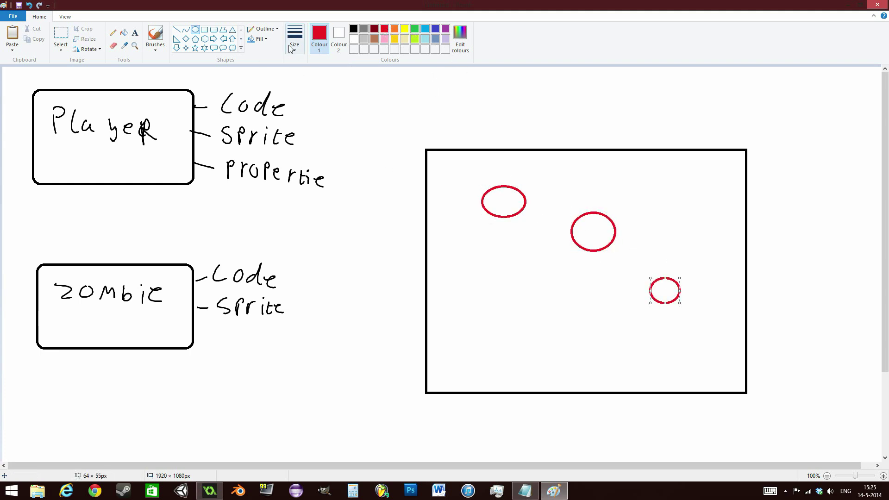
# - Draw straight lines linking the red circles to zombie's Code and Sprite labels
pyautogui.click(176, 30)
pyautogui.moveTo(485, 207); pyautogui.dragTo(304, 283)
pyautogui.moveTo(579, 242); pyautogui.dragTo(341, 299)
pyautogui.moveTo(649, 292)
pyautogui.mouseDown()
pyautogui.moveTo(402, 298)
pyautogui.moveTo(323, 315)
pyautogui.mouseUp()
# - Add a small black circle near the room's top, linked by a line to Player's Sprite
pyautogui.click(353, 29)
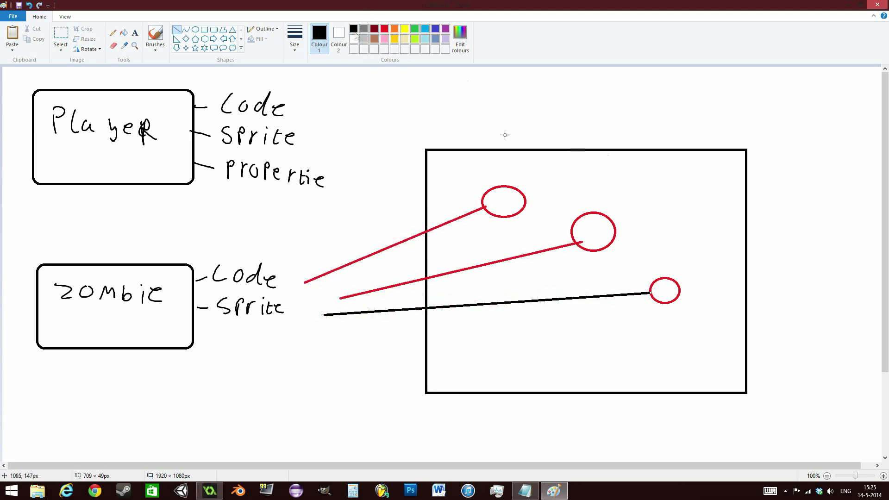
pyautogui.click(195, 29)
pyautogui.moveTo(575, 167); pyautogui.dragTo(599, 182)
pyautogui.click(176, 29)
pyautogui.moveTo(576, 177); pyautogui.dragTo(303, 140)
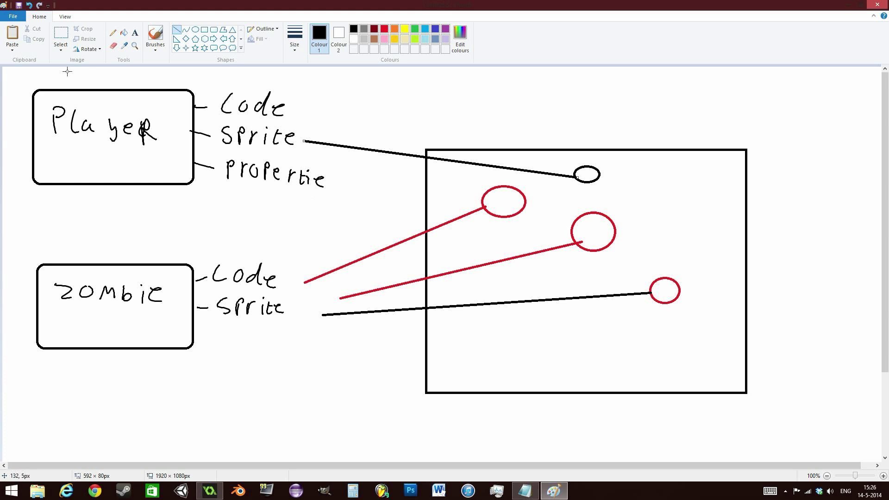
# - Start a new blank image, discarding the old drawing without saving
pyautogui.click(13, 16)
pyautogui.click(29, 38)
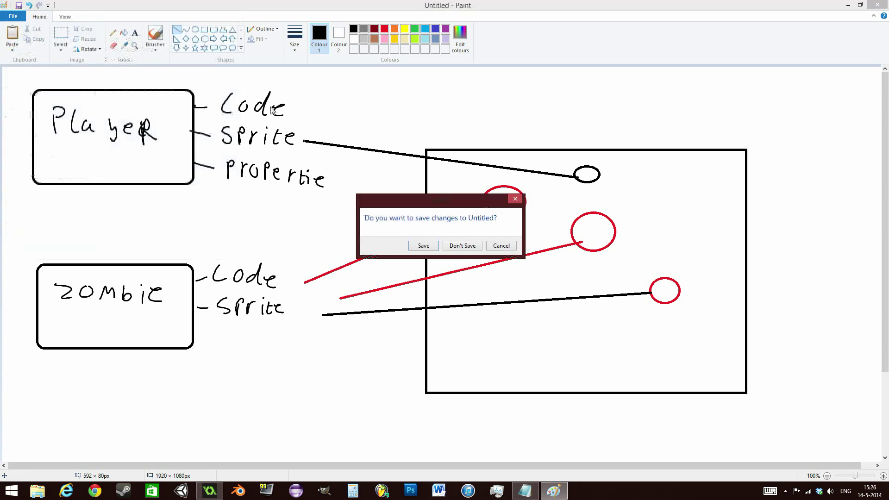
pyautogui.click(462, 246)
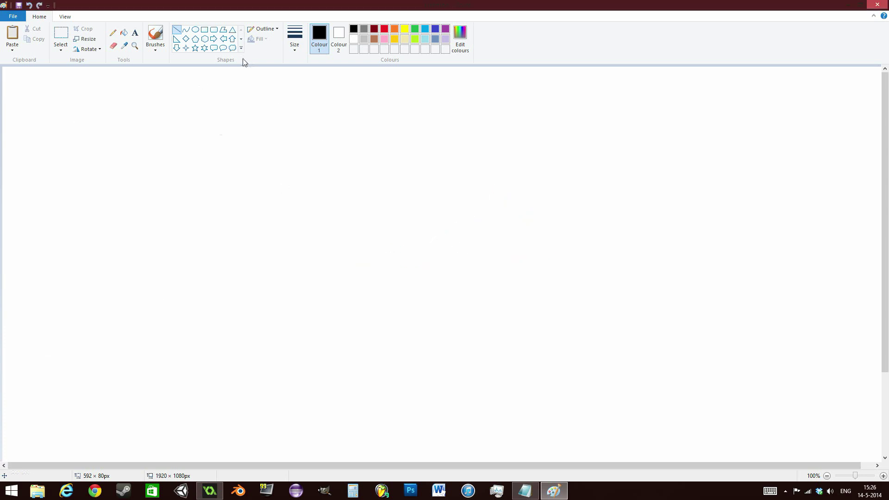
# - Draw a big circle with a bar extending to its right
pyautogui.click(196, 29)
pyautogui.moveTo(89, 139); pyautogui.dragTo(150, 204)
pyautogui.click(177, 30)
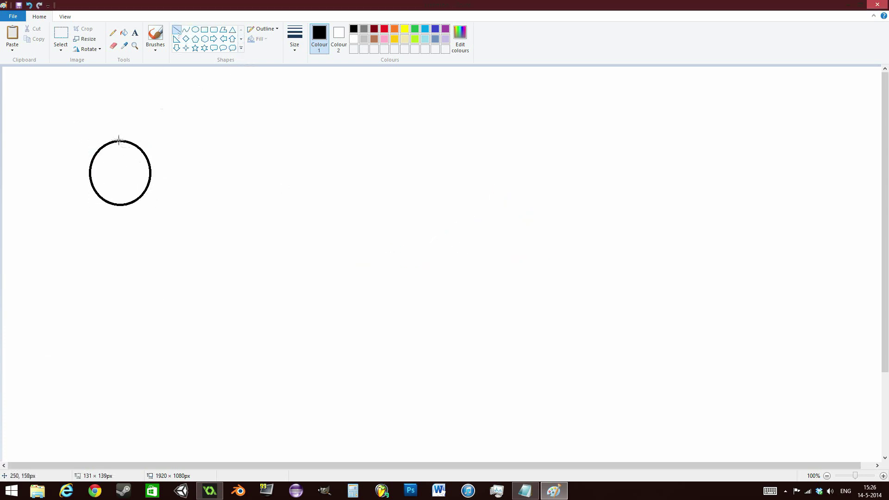
pyautogui.moveTo(118, 140); pyautogui.dragTo(201, 142)
pyautogui.moveTo(148, 159)
pyautogui.mouseDown()
pyautogui.moveTo(200, 163)
pyautogui.moveTo(199, 144)
pyautogui.moveTo(200, 164)
pyautogui.moveTo(230, 155)
pyautogui.moveTo(240, 164)
pyautogui.moveTo(266, 144)
pyautogui.moveTo(288, 166)
pyautogui.moveTo(465, 180)
pyautogui.mouseUp()
pyautogui.click(195, 30)
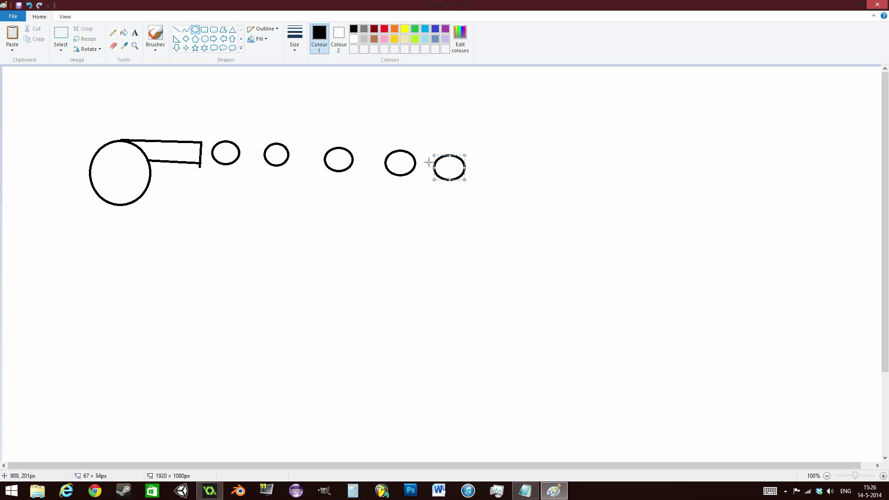
pyautogui.click(177, 31)
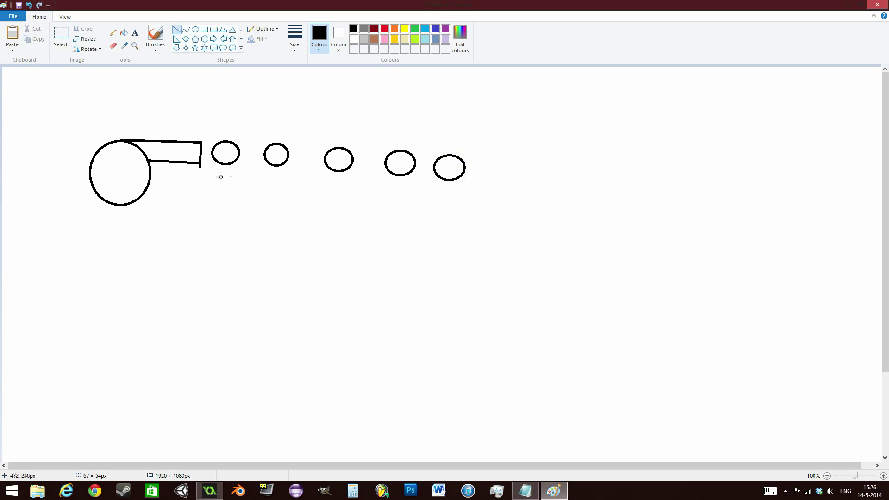
# - Label the small circles beneath with x1, 3 and 5
pyautogui.moveTo(210, 183)
pyautogui.mouseDown()
pyautogui.moveTo(221, 194)
pyautogui.moveTo(208, 196)
pyautogui.moveTo(233, 191)
pyautogui.mouseUp()
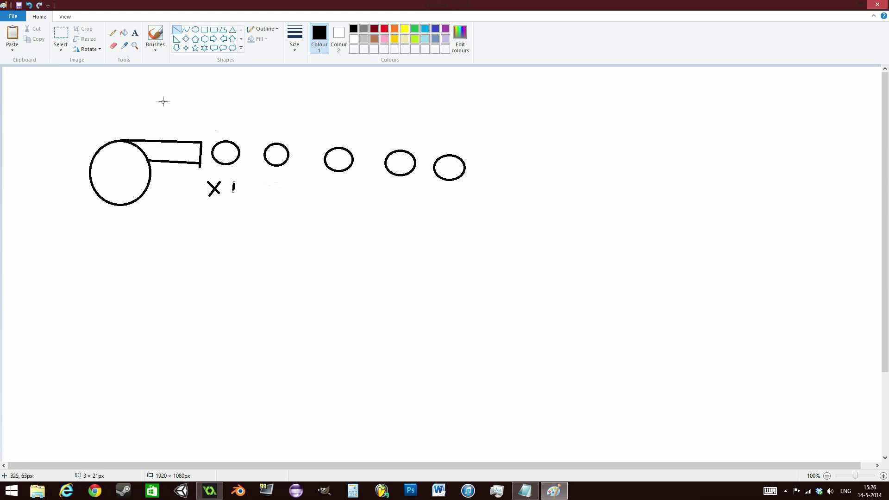
pyautogui.click(155, 33)
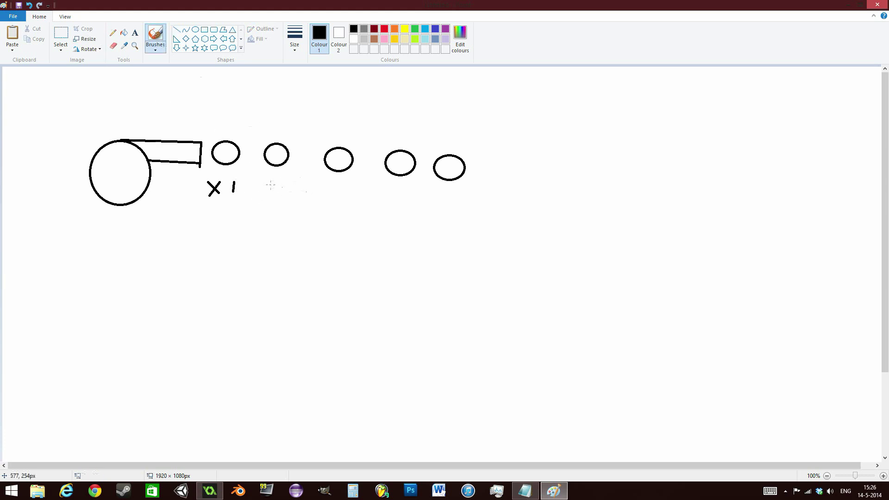
pyautogui.moveTo(270, 182); pyautogui.dragTo(270, 198)
pyautogui.moveTo(333, 190)
pyautogui.mouseDown()
pyautogui.moveTo(348, 188)
pyautogui.moveTo(334, 206)
pyautogui.moveTo(413, 211)
pyautogui.mouseUp()
# - Select and delete the entire sketch
pyautogui.click(60, 33)
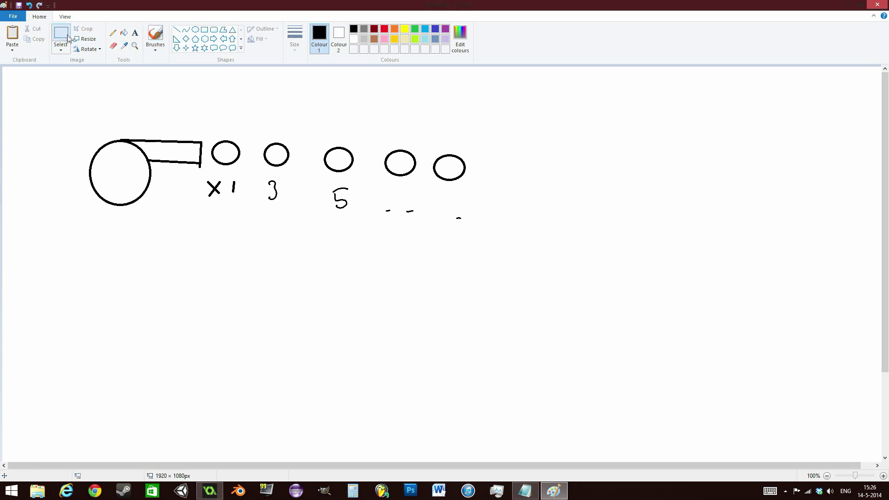
pyautogui.moveTo(65, 92); pyautogui.dragTo(494, 240)
pyautogui.press('Delete')
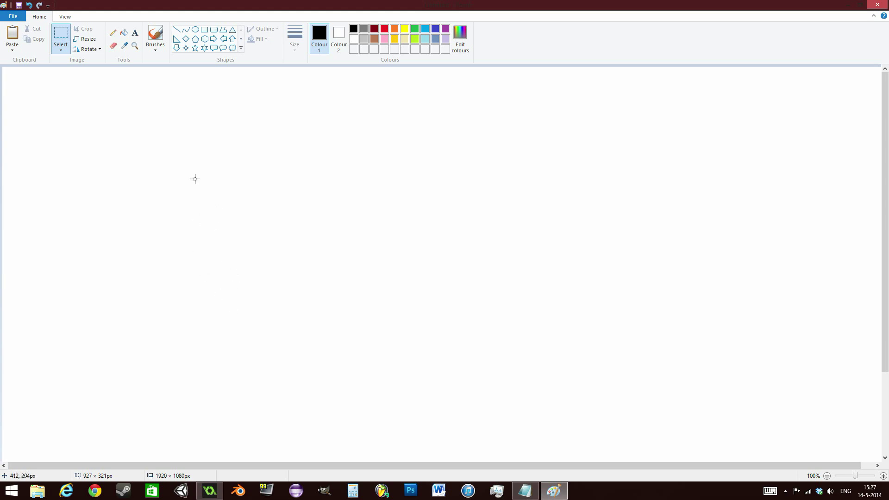
# - Draw a large rounded box and handwrite 'Player (Name)' inside it
pyautogui.click(213, 31)
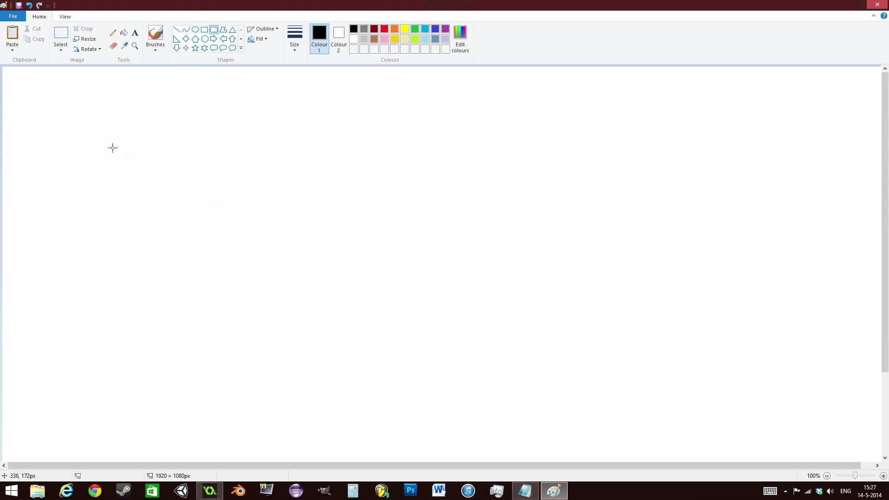
pyautogui.moveTo(100, 112); pyautogui.dragTo(513, 372)
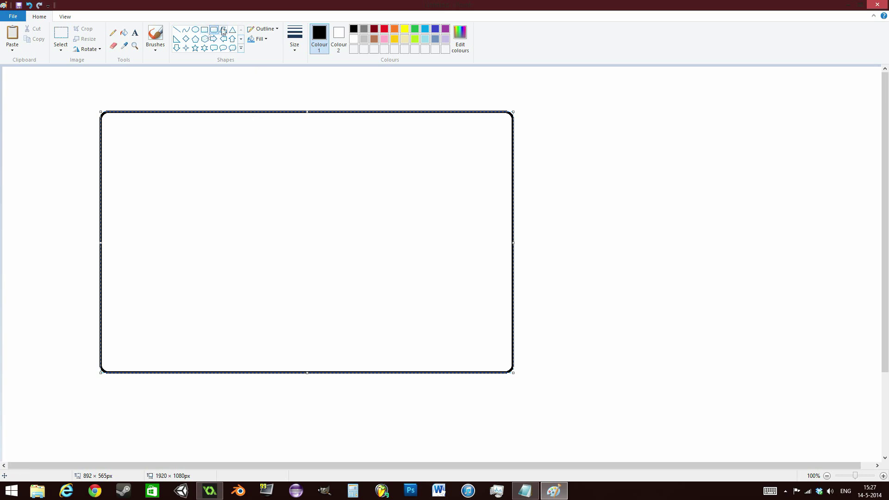
pyautogui.click(155, 35)
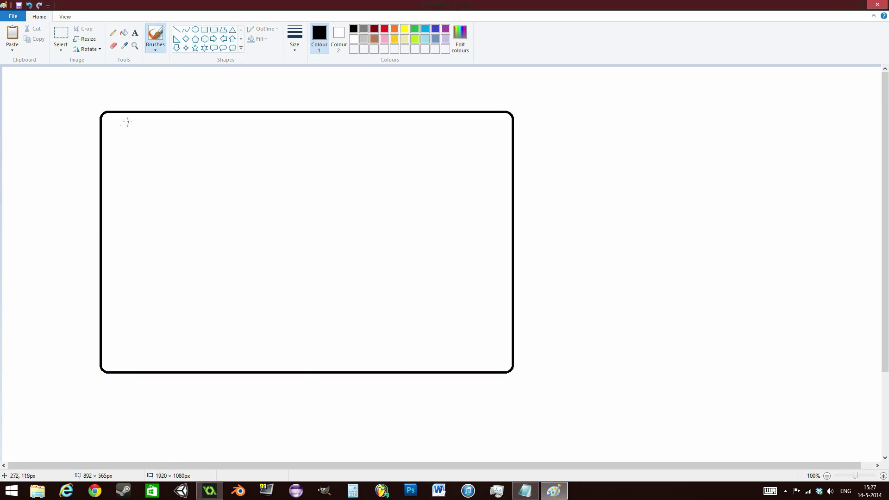
pyautogui.moveTo(119, 123)
pyautogui.mouseDown()
pyautogui.moveTo(120, 138)
pyautogui.moveTo(169, 129)
pyautogui.moveTo(158, 145)
pyautogui.mouseUp()
pyautogui.moveTo(182, 130); pyautogui.dragTo(182, 139)
pyautogui.moveTo(189, 141); pyautogui.dragTo(199, 131)
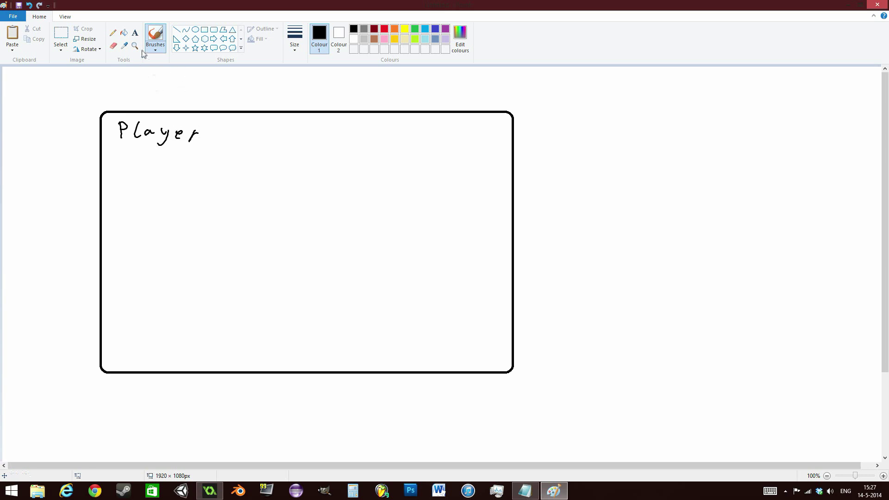
pyautogui.moveTo(130, 143); pyautogui.dragTo(127, 158)
pyautogui.moveTo(135, 155)
pyautogui.mouseDown()
pyautogui.moveTo(175, 160)
pyautogui.moveTo(189, 151)
pyautogui.moveTo(183, 174)
pyautogui.mouseUp()
pyautogui.moveTo(136, 156); pyautogui.dragTo(153, 148)
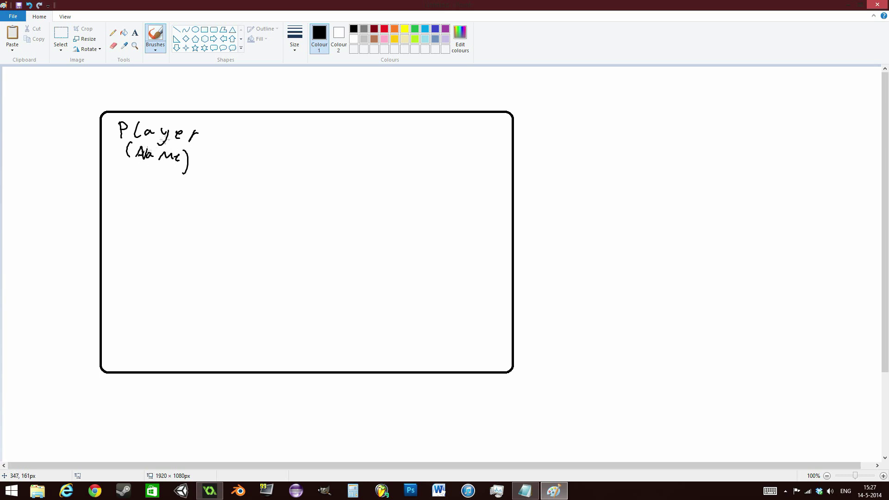
# - Add a boxed 'Sprite' label and a long wavy vertical line, undoing a stray diagonal stroke
pyautogui.moveTo(124, 177)
pyautogui.mouseDown()
pyautogui.moveTo(134, 211)
pyautogui.moveTo(175, 209)
pyautogui.moveTo(180, 184)
pyautogui.moveTo(121, 179)
pyautogui.moveTo(147, 205)
pyautogui.mouseUp()
pyautogui.moveTo(147, 192); pyautogui.dragTo(175, 202)
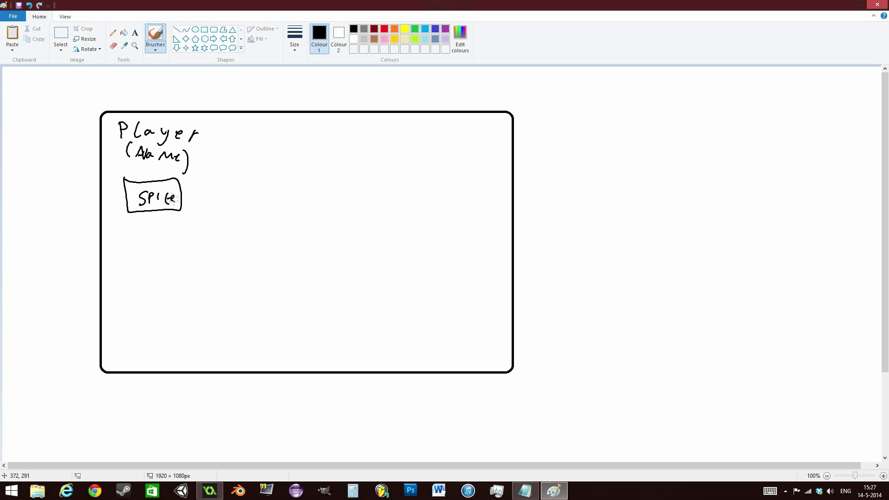
pyautogui.moveTo(244, 137)
pyautogui.mouseDown()
pyautogui.moveTo(263, 276)
pyautogui.moveTo(257, 337)
pyautogui.mouseUp()
pyautogui.click(240, 136)
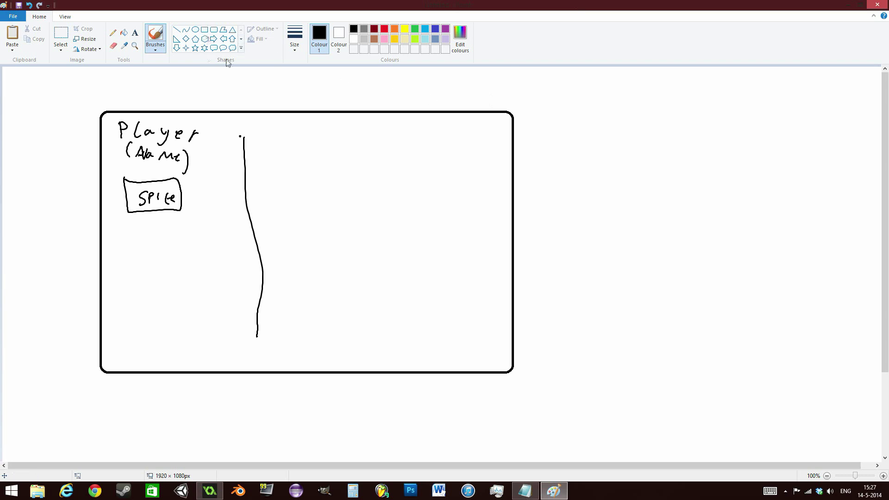
pyautogui.moveTo(243, 129); pyautogui.dragTo(318, 225)
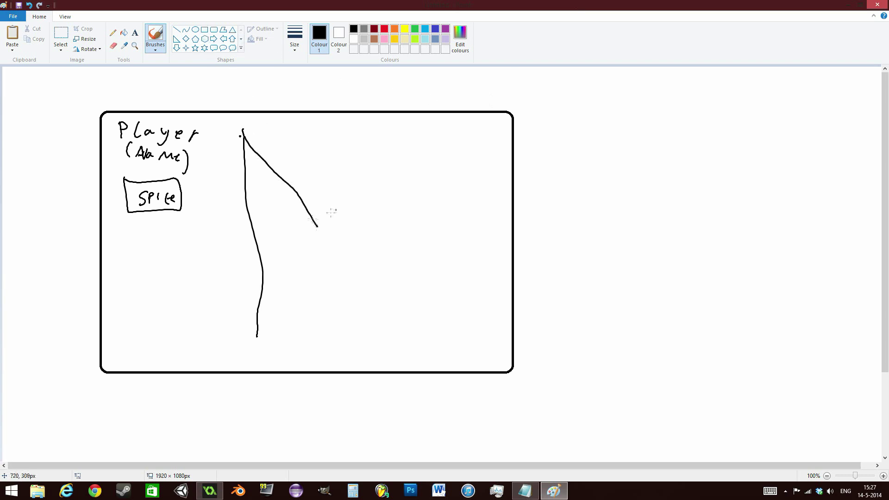
pyautogui.hotkey('ctrl', 'z')
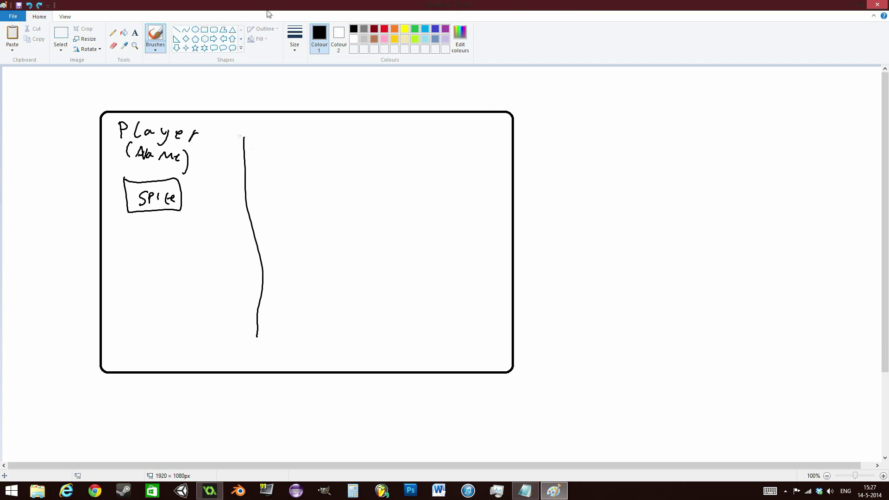
pyautogui.click(205, 29)
# - Draw the table frame with a 'Click' row and scribbled action lines
pyautogui.moveTo(243, 132)
pyautogui.mouseDown()
pyautogui.moveTo(383, 251)
pyautogui.moveTo(416, 343)
pyautogui.mouseUp()
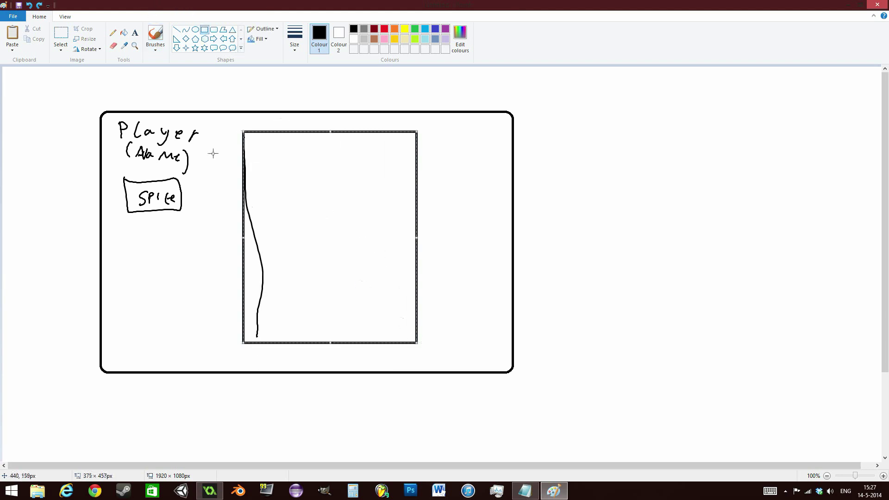
pyautogui.click(176, 29)
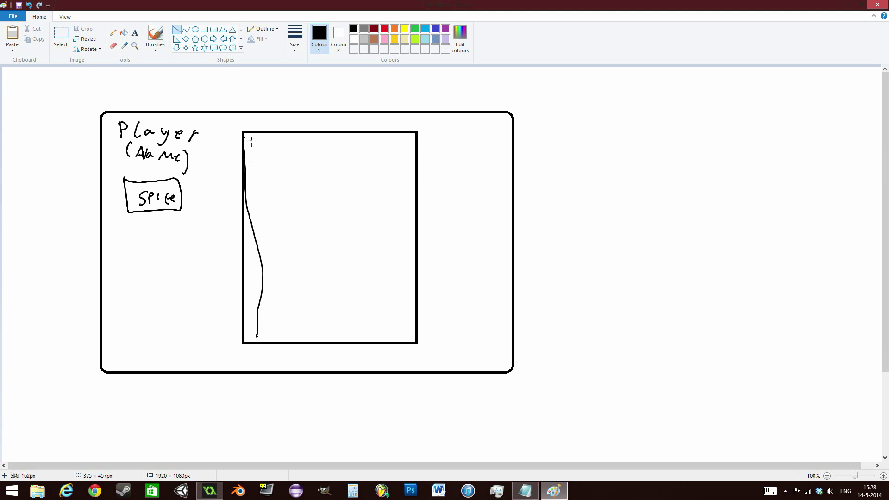
pyautogui.moveTo(252, 141)
pyautogui.mouseDown()
pyautogui.moveTo(250, 158)
pyautogui.moveTo(282, 157)
pyautogui.mouseUp()
pyautogui.click(158, 34)
pyautogui.moveTo(287, 147)
pyautogui.mouseDown()
pyautogui.moveTo(316, 173)
pyautogui.moveTo(336, 342)
pyautogui.mouseUp()
pyautogui.moveTo(327, 151); pyautogui.dragTo(381, 151)
pyautogui.moveTo(337, 171); pyautogui.dragTo(376, 166)
pyautogui.moveTo(346, 187); pyautogui.dragTo(378, 184)
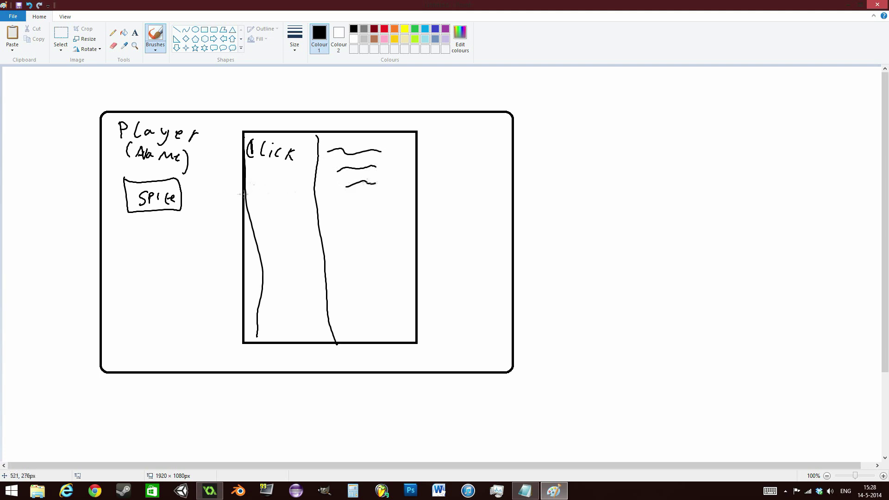
# - Add a 'destroy' row with its action scribbles between dividing lines
pyautogui.moveTo(245, 195); pyautogui.dragTo(424, 197)
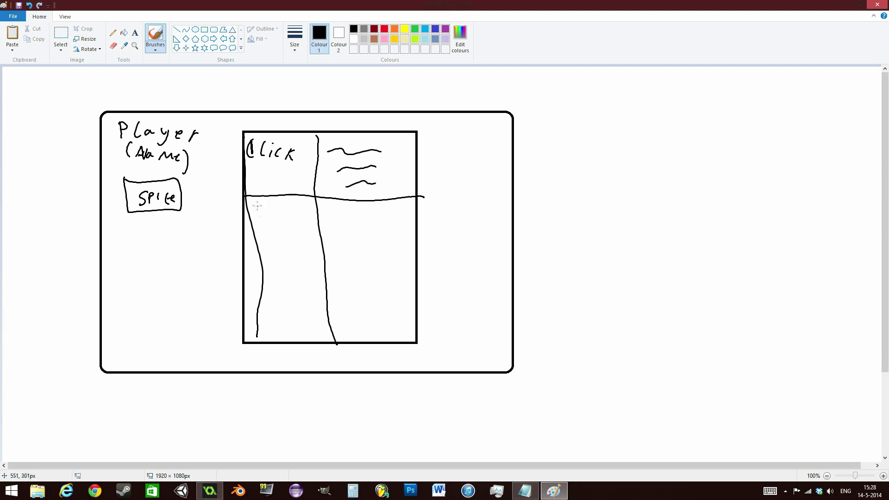
pyautogui.moveTo(254, 204); pyautogui.dragTo(256, 212)
pyautogui.moveTo(258, 200)
pyautogui.mouseDown()
pyautogui.moveTo(259, 214)
pyautogui.moveTo(283, 216)
pyautogui.mouseUp()
pyautogui.moveTo(280, 207); pyautogui.dragTo(310, 216)
pyautogui.moveTo(314, 211)
pyautogui.mouseDown()
pyautogui.moveTo(310, 227)
pyautogui.moveTo(403, 215)
pyautogui.mouseUp()
pyautogui.moveTo(337, 238)
pyautogui.mouseDown()
pyautogui.moveTo(397, 227)
pyautogui.moveTo(364, 251)
pyautogui.moveTo(394, 240)
pyautogui.mouseUp()
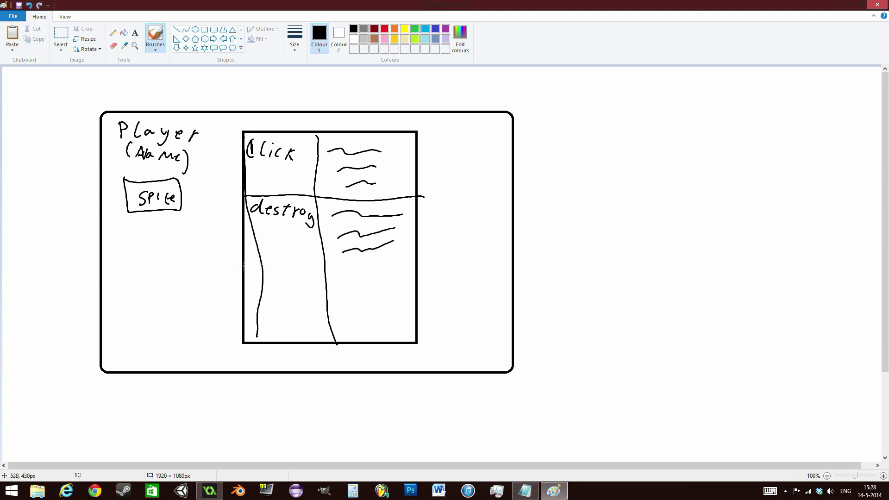
pyautogui.moveTo(245, 267); pyautogui.dragTo(420, 272)
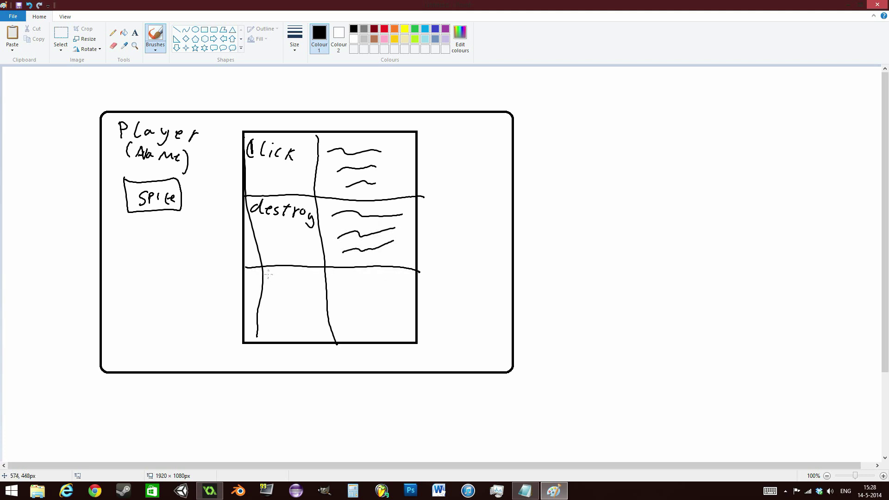
# - Add the 'step' row with action scribbles, then return to GameMaker: Studio
pyautogui.moveTo(274, 273)
pyautogui.mouseDown()
pyautogui.moveTo(267, 284)
pyautogui.moveTo(303, 279)
pyautogui.mouseUp()
pyautogui.moveTo(338, 278); pyautogui.dragTo(396, 281)
pyautogui.moveTo(343, 295); pyautogui.dragTo(380, 293)
pyautogui.moveTo(355, 306); pyautogui.dragTo(375, 306)
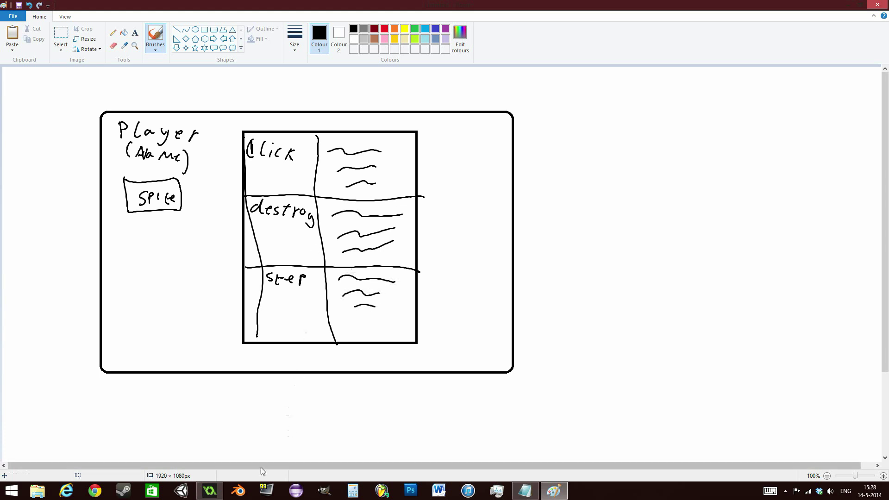
pyautogui.click(211, 492)
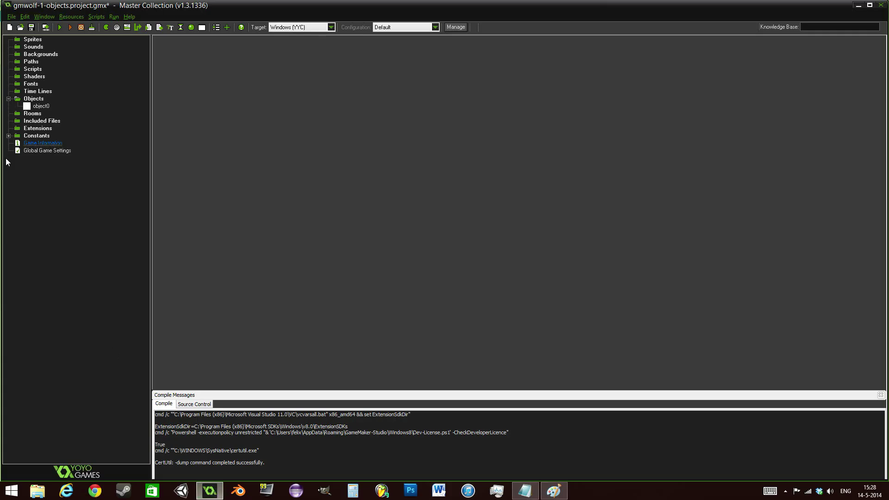
# - Set the build target to Windows and rename object0 to obj_ball
pyautogui.click(301, 29)
pyautogui.click(288, 35)
pyautogui.doubleClick(41, 106)
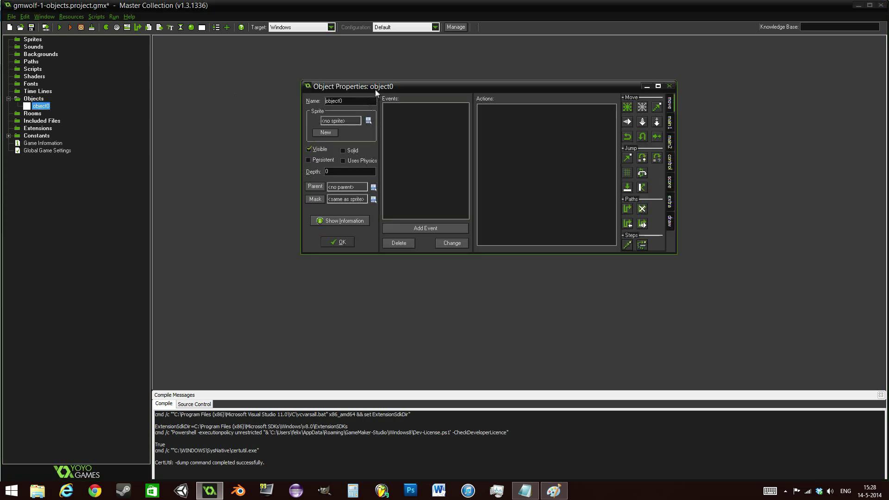
pyautogui.moveTo(379, 86); pyautogui.dragTo(344, 90)
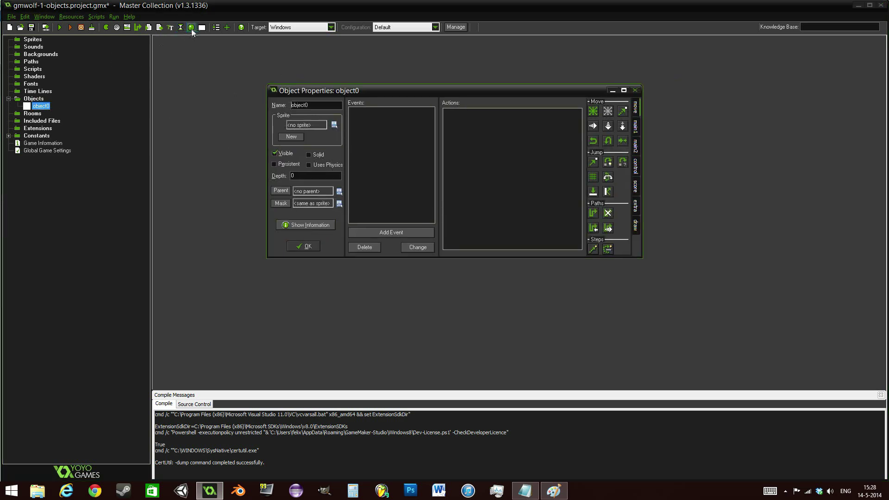
pyautogui.moveTo(332, 105); pyautogui.dragTo(221, 115)
pyautogui.write('obj_ball')
pyautogui.moveTo(301, 107); pyautogui.dragTo(290, 110)
pyautogui.click(300, 104)
pyautogui.moveTo(301, 105); pyautogui.dragTo(290, 105)
pyautogui.click(310, 102)
# - Create a new sprite named spr_ball and add a blank 32×32 image to it
pyautogui.click(106, 27)
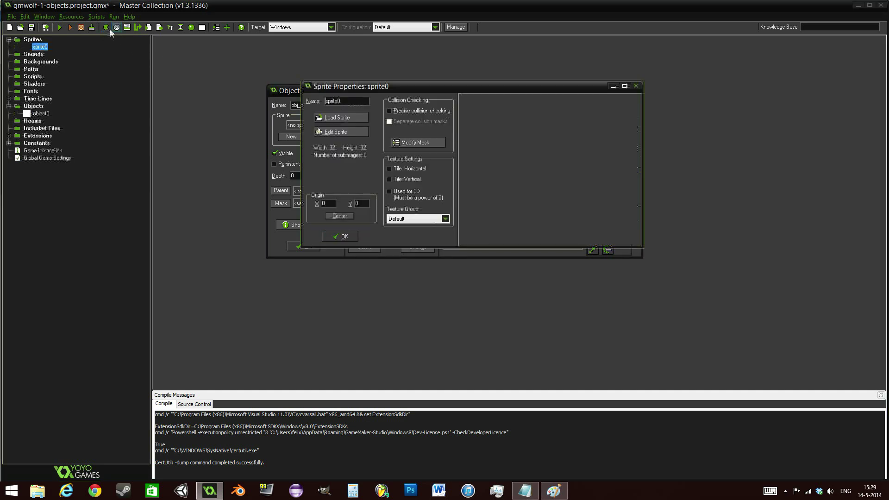
pyautogui.moveTo(372, 86); pyautogui.dragTo(456, 122)
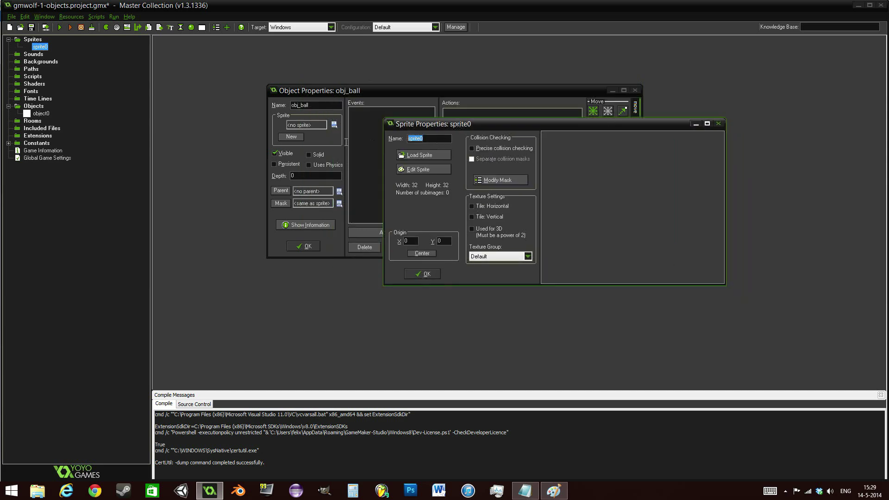
pyautogui.write('spr_ball')
pyautogui.click(423, 170)
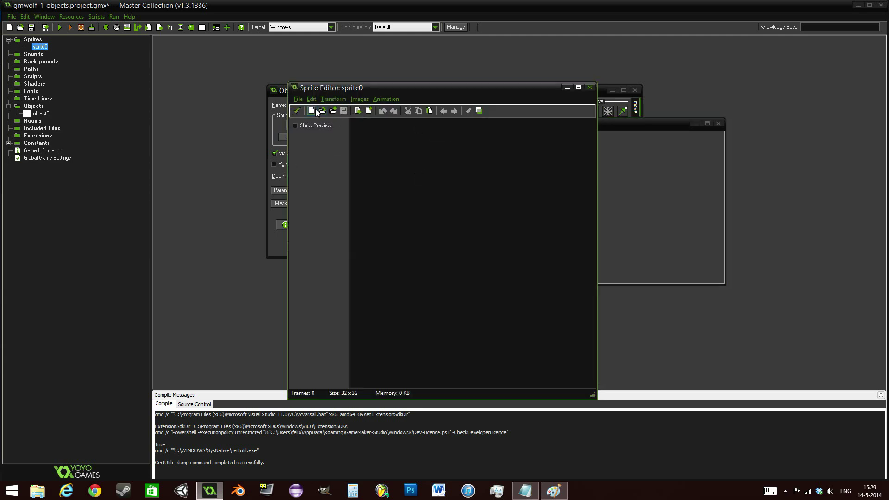
pyautogui.click(314, 112)
pyautogui.click(414, 263)
# - Paint a black-filled circle on the image and centre the origin at 16, 16
pyautogui.doubleClick(375, 132)
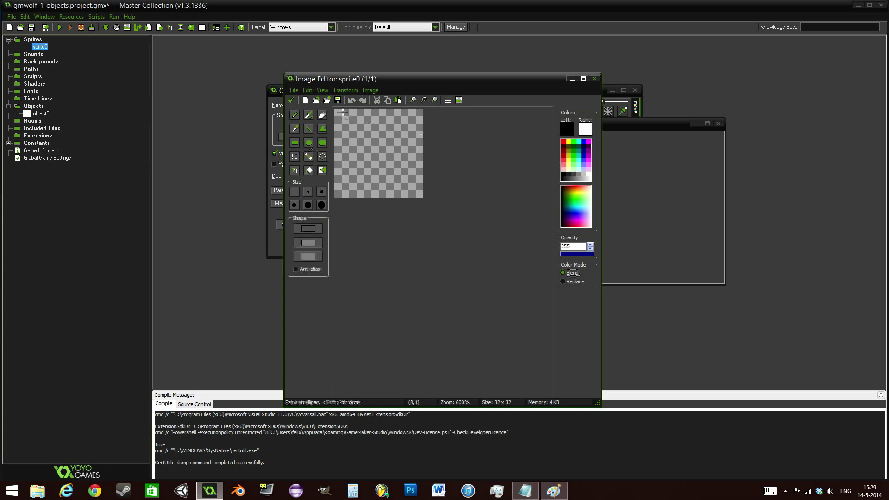
pyautogui.moveTo(343, 113)
pyautogui.mouseDown()
pyautogui.moveTo(417, 204)
pyautogui.moveTo(423, 198)
pyautogui.mouseUp()
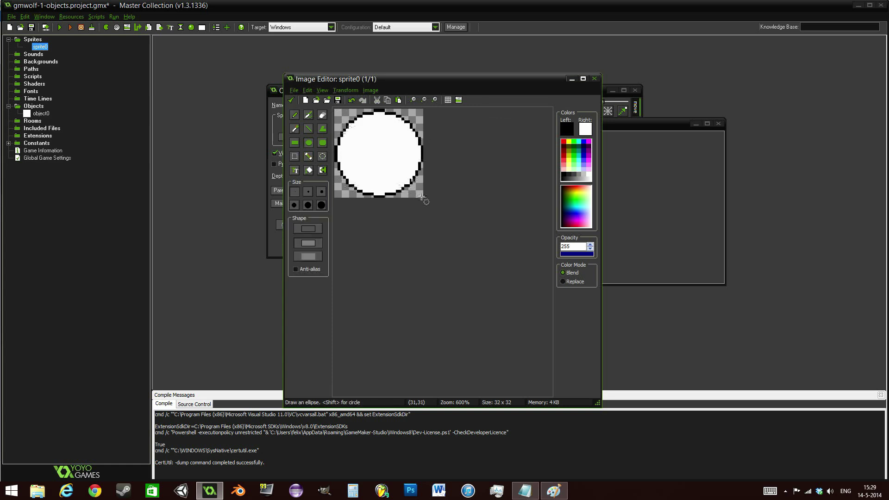
pyautogui.click(309, 170)
pyautogui.click(379, 153)
pyautogui.click(291, 100)
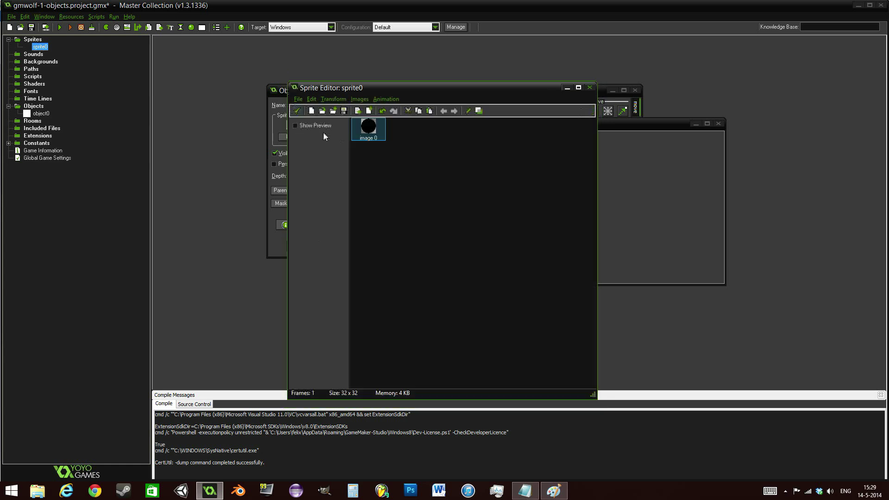
pyautogui.click(297, 111)
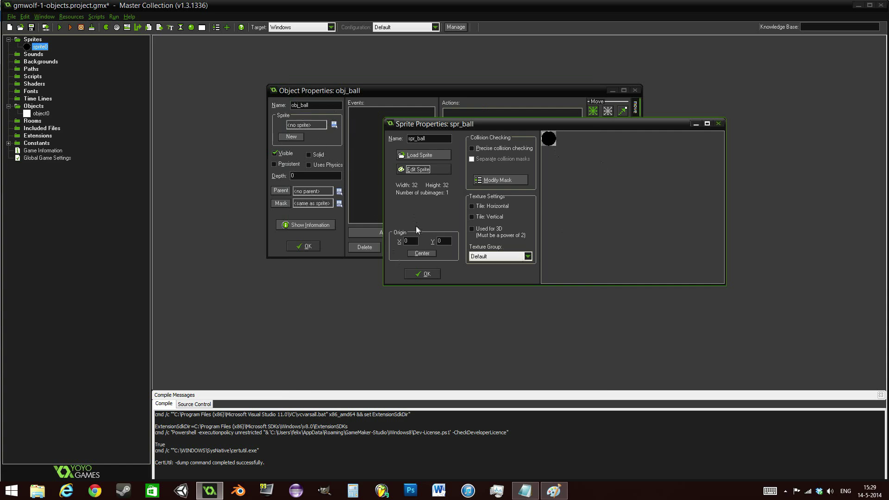
pyautogui.click(429, 257)
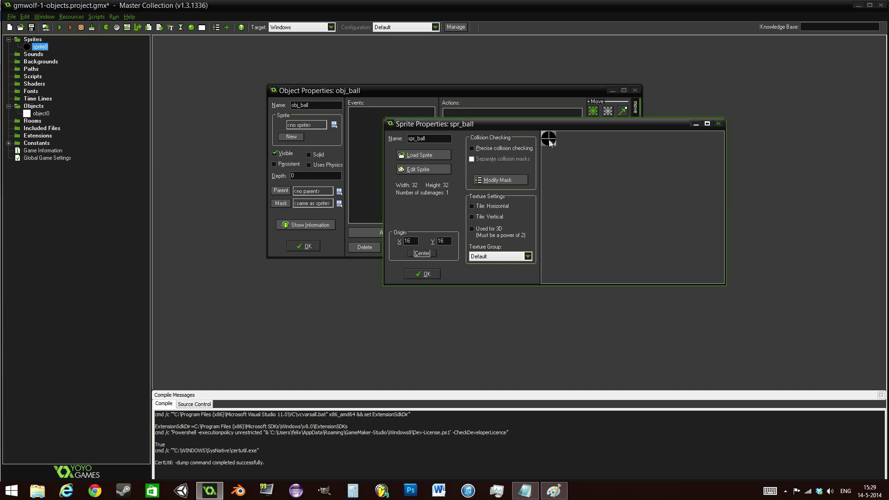
pyautogui.click(438, 274)
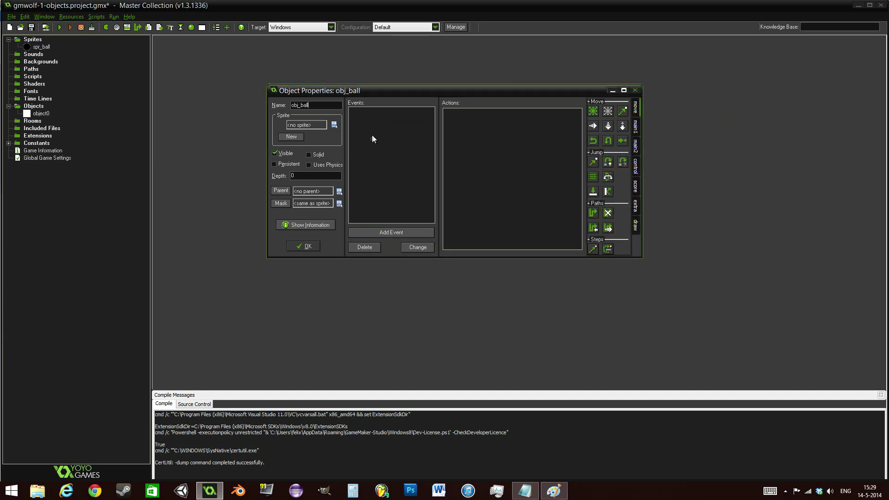
# - Assign the spr_ball sprite to obj_ball and confirm the object settings
pyautogui.moveTo(367, 89)
pyautogui.mouseDown()
pyautogui.moveTo(367, 74)
pyautogui.moveTo(365, 83)
pyautogui.mouseUp()
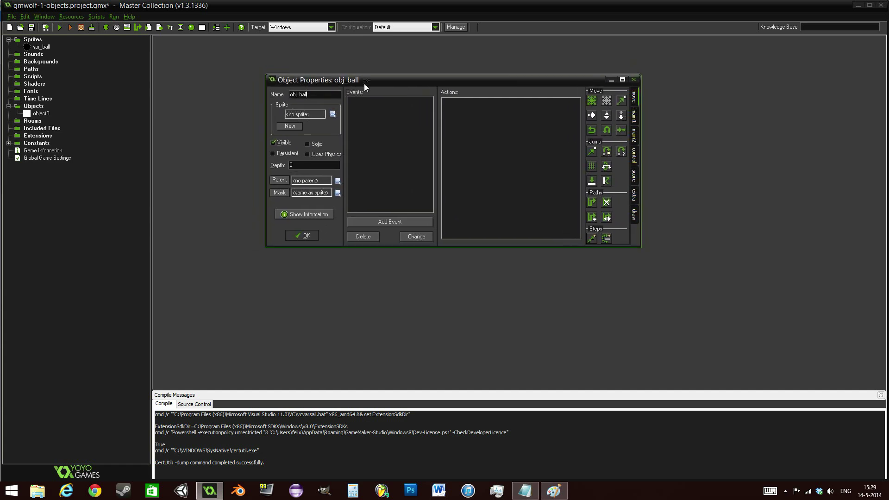
pyautogui.click(333, 115)
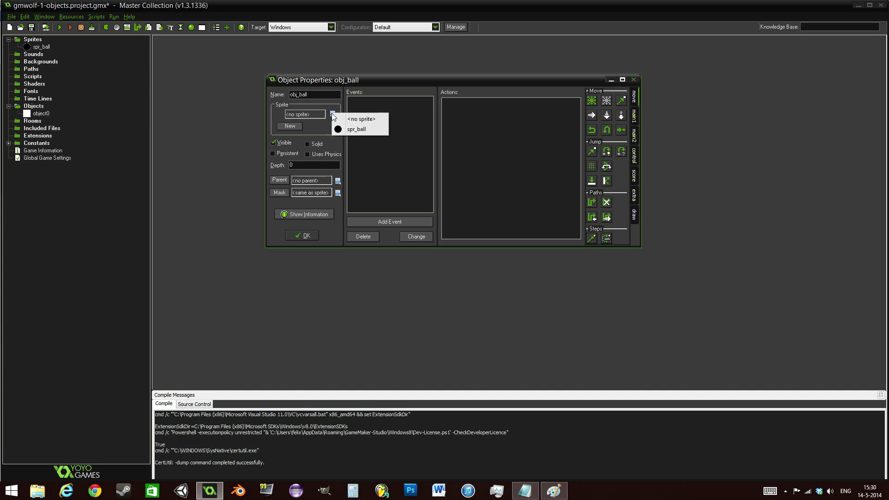
pyautogui.click(350, 130)
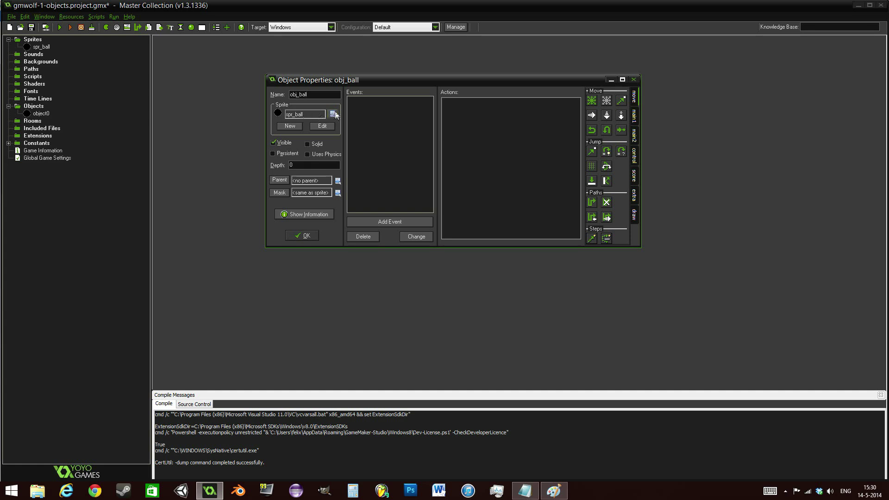
pyautogui.click(315, 234)
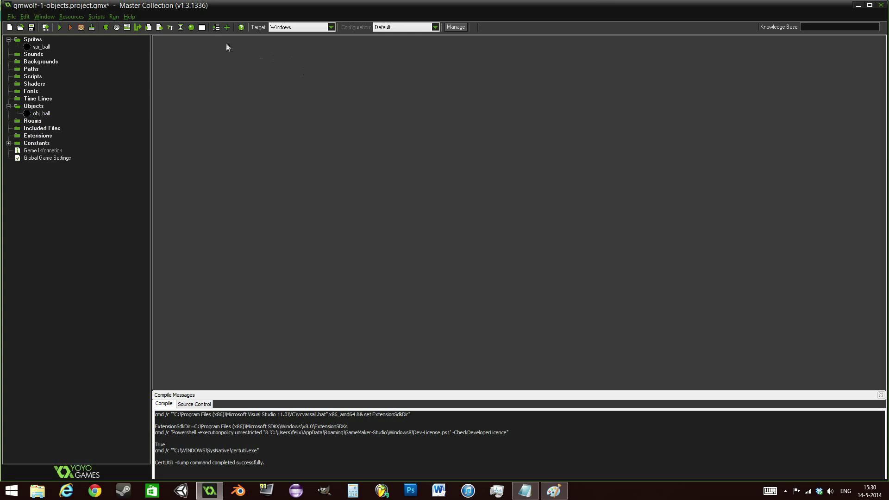
# - Create room0 and place an obj_ball instance near its top-left
pyautogui.click(202, 27)
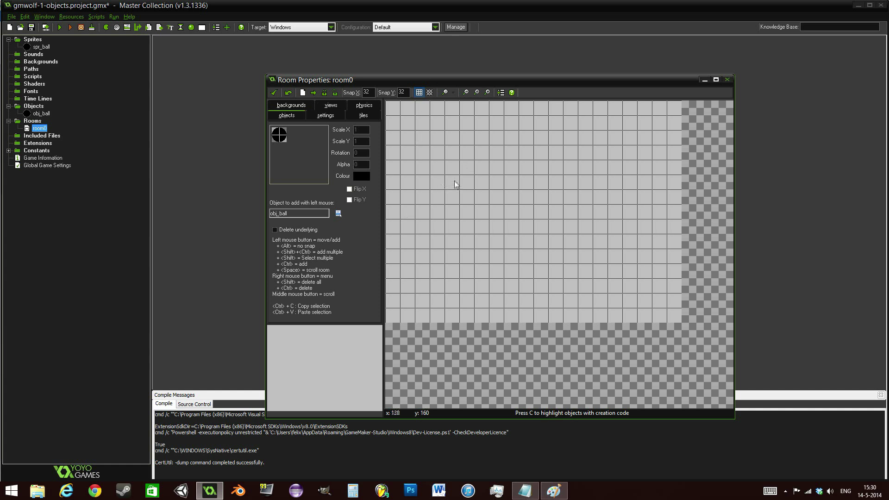
pyautogui.click(445, 160)
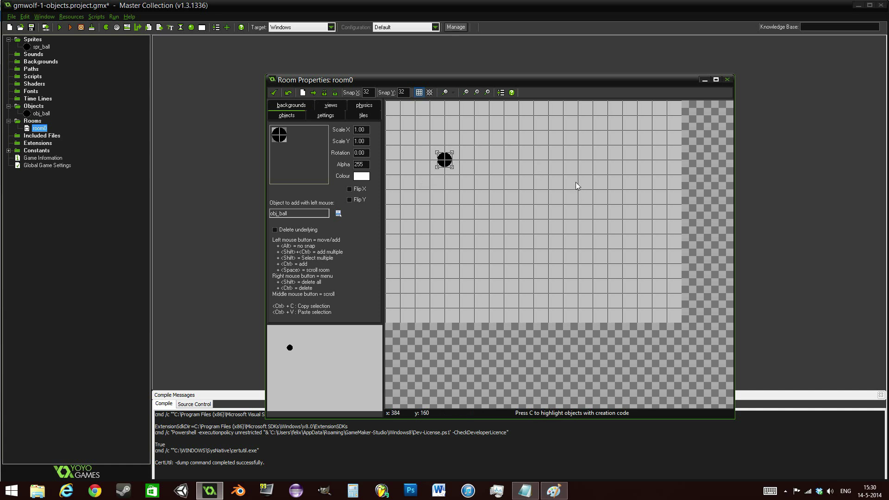
pyautogui.click(338, 213)
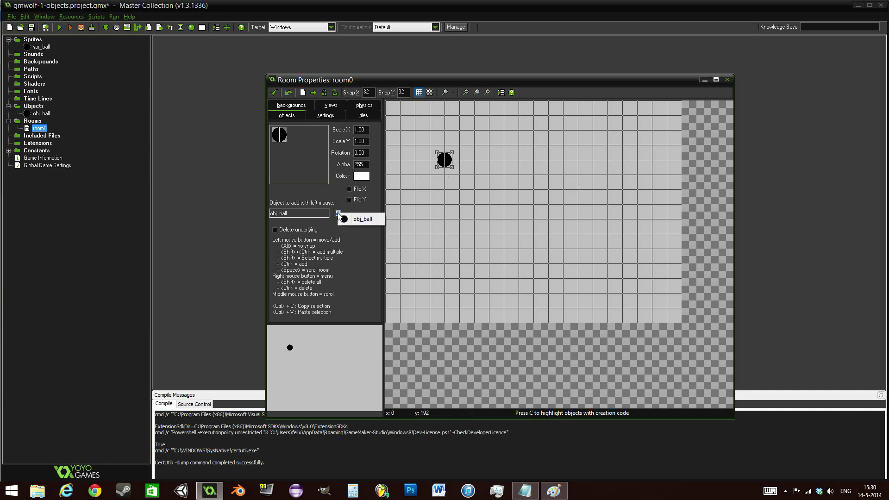
pyautogui.click(364, 219)
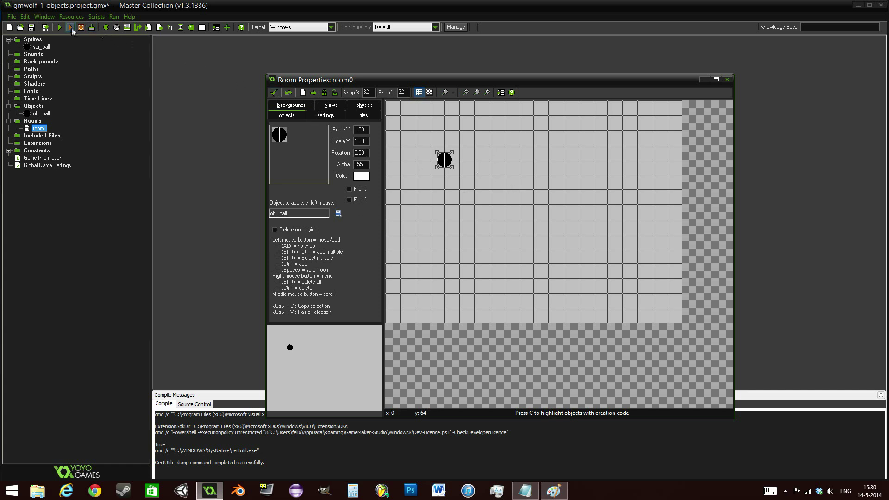
# - Test-run the game to see the ball, close it, and reopen obj_ball's properties
pyautogui.click(71, 29)
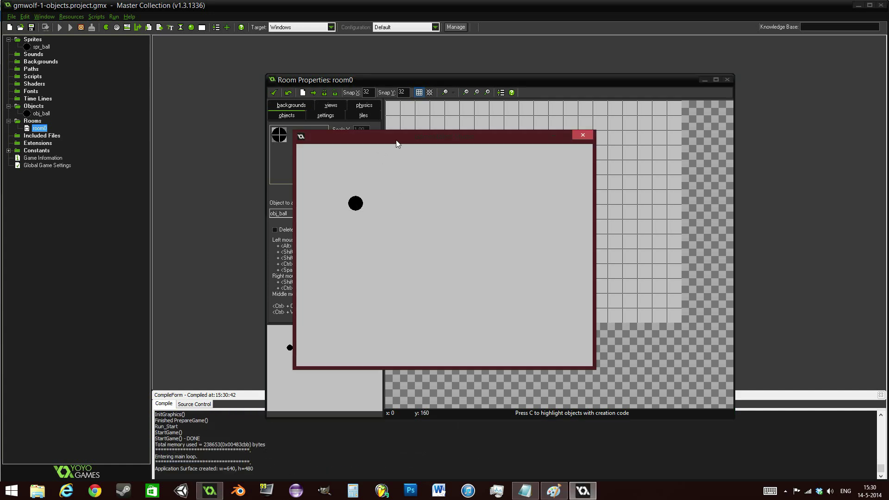
pyautogui.moveTo(396, 140); pyautogui.dragTo(629, 99)
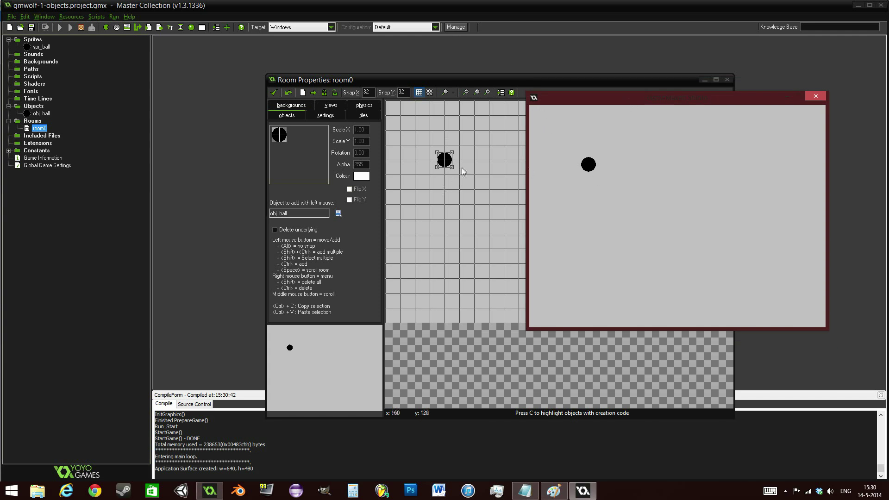
pyautogui.moveTo(588, 104); pyautogui.dragTo(354, 128)
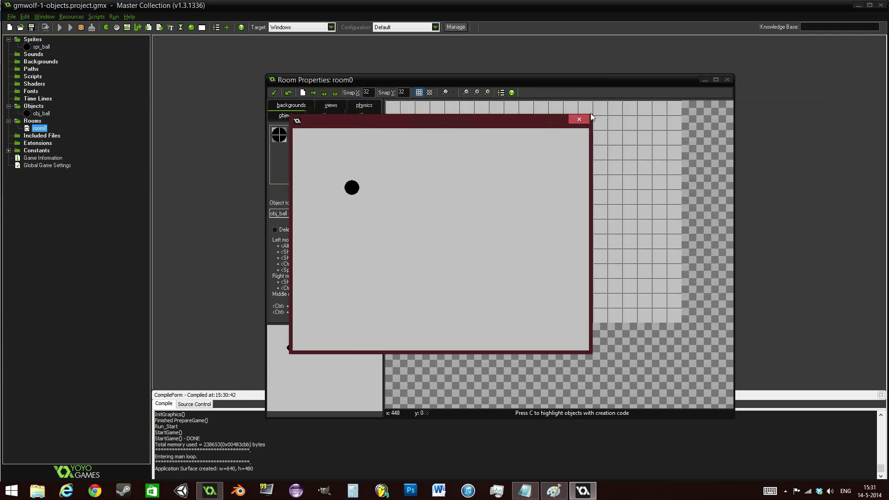
pyautogui.click(579, 120)
pyautogui.doubleClick(29, 116)
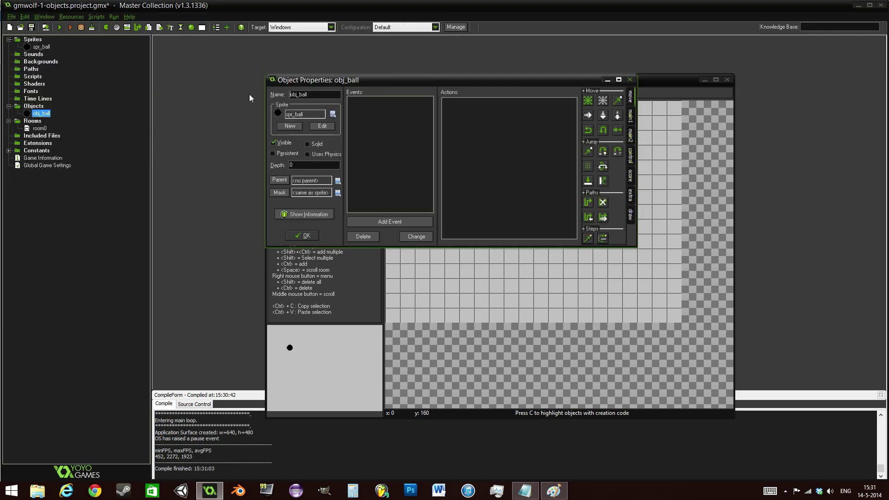
# - Add a plain Step event to obj_ball
pyautogui.moveTo(361, 84)
pyautogui.mouseDown()
pyautogui.moveTo(213, 108)
pyautogui.moveTo(219, 115)
pyautogui.moveTo(346, 88)
pyautogui.moveTo(355, 77)
pyautogui.mouseUp()
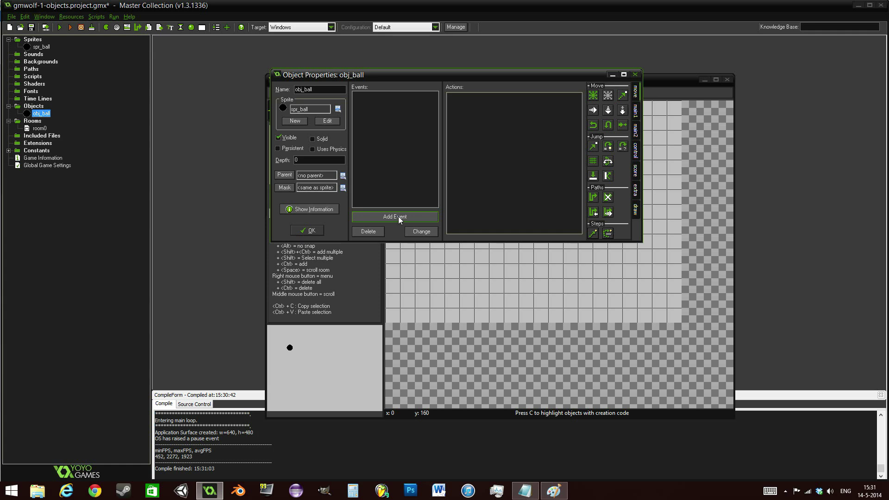
pyautogui.click(399, 216)
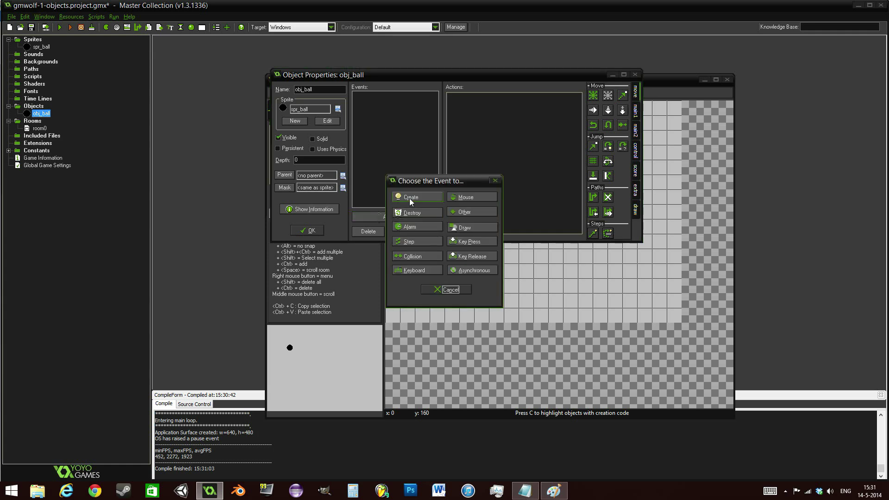
pyautogui.click(419, 241)
pyautogui.click(426, 244)
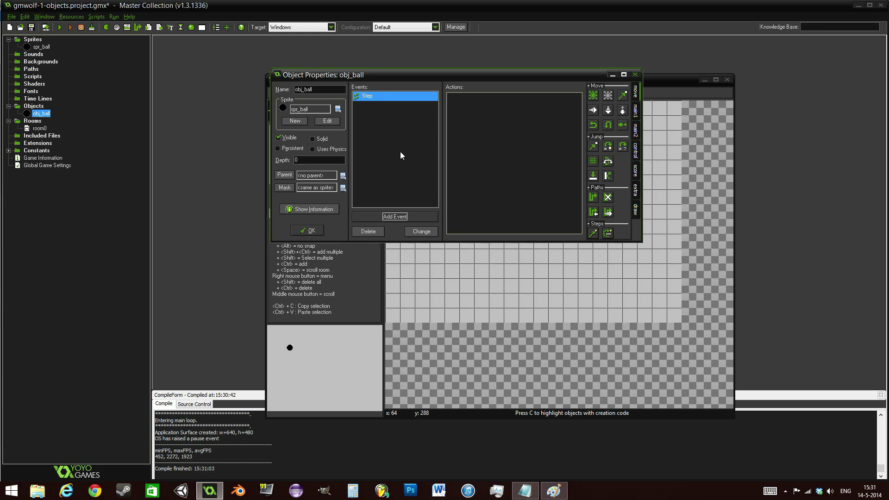
# - Add a Move Fixed action (right arrow, speed 1) to the Step event and close obj_ball
pyautogui.moveTo(380, 78)
pyautogui.mouseDown()
pyautogui.moveTo(421, 124)
pyautogui.moveTo(520, 142)
pyautogui.moveTo(492, 110)
pyautogui.moveTo(390, 89)
pyautogui.mouseUp()
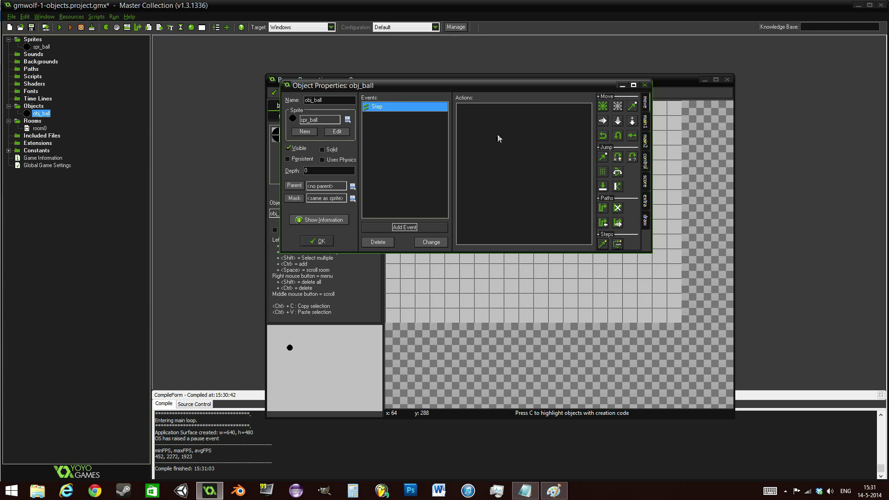
pyautogui.click(646, 162)
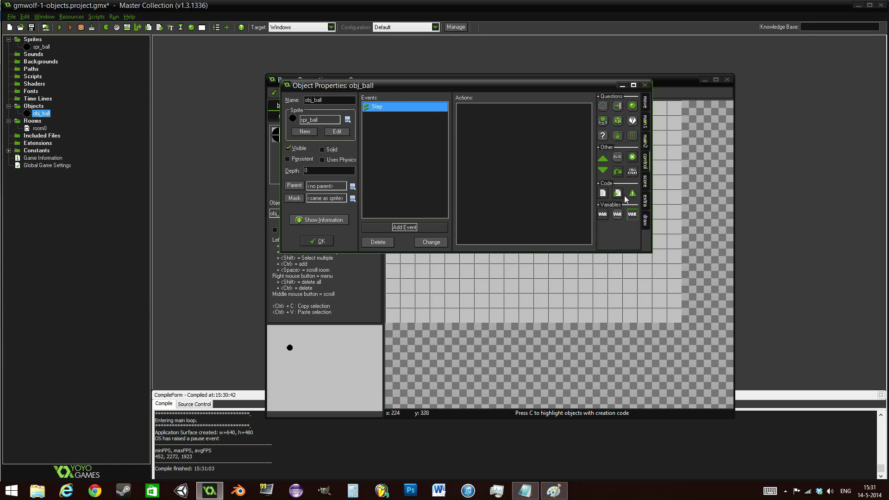
pyautogui.moveTo(603, 194)
pyautogui.mouseDown()
pyautogui.moveTo(566, 193)
pyautogui.moveTo(605, 195)
pyautogui.mouseUp()
pyautogui.click(644, 105)
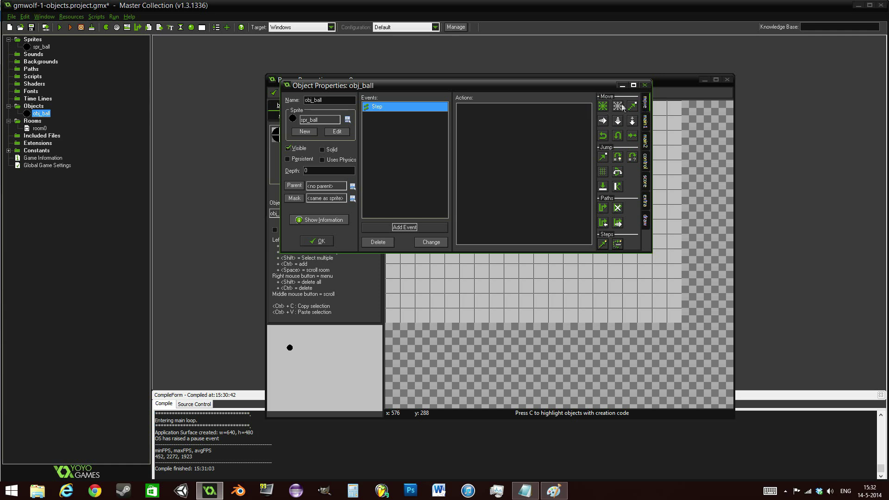
pyautogui.moveTo(604, 106); pyautogui.dragTo(567, 139)
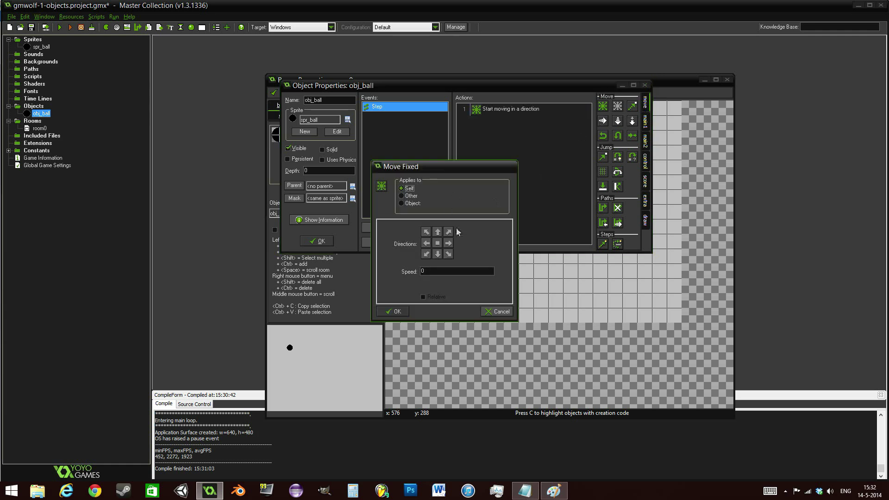
pyautogui.click(449, 243)
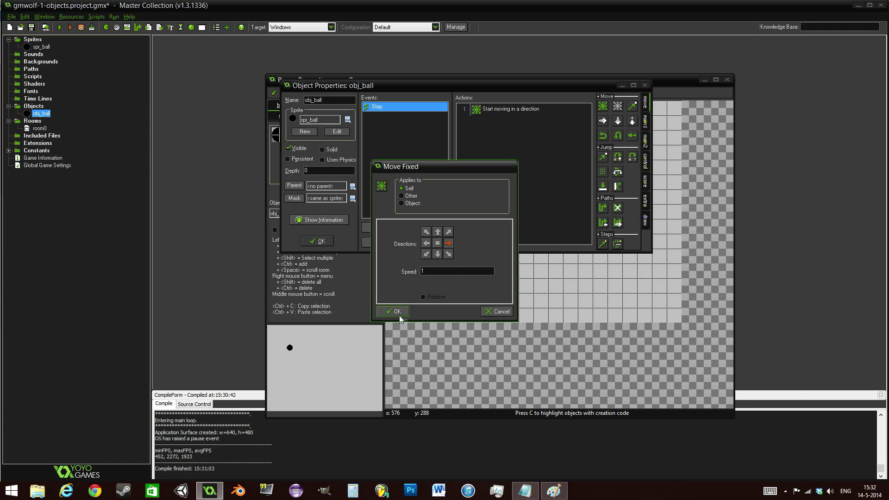
pyautogui.click(431, 272)
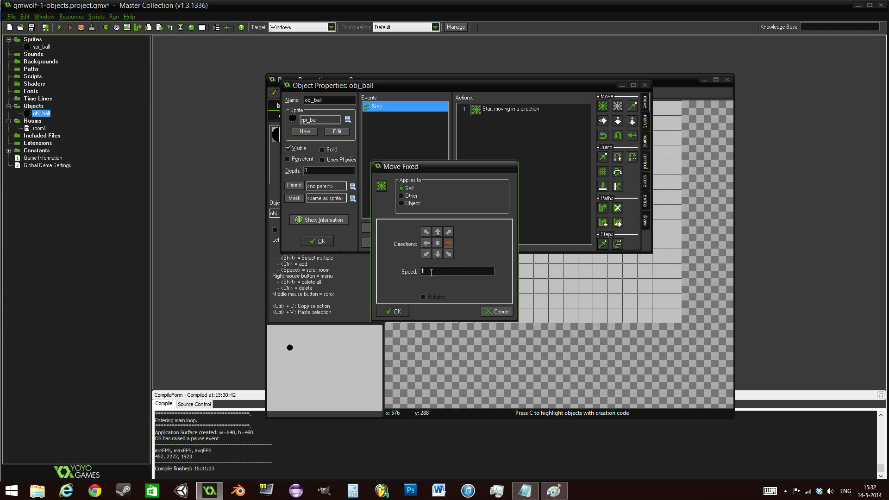
pyautogui.click(395, 312)
pyautogui.click(320, 242)
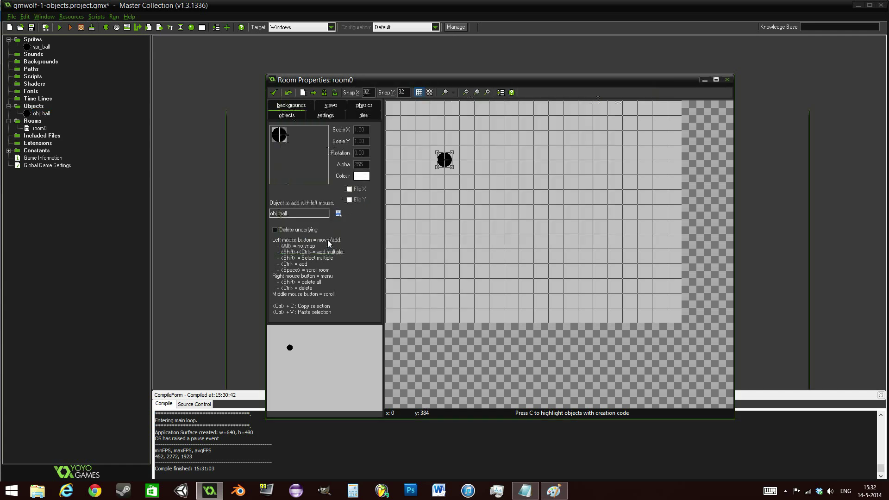
pyautogui.click(59, 27)
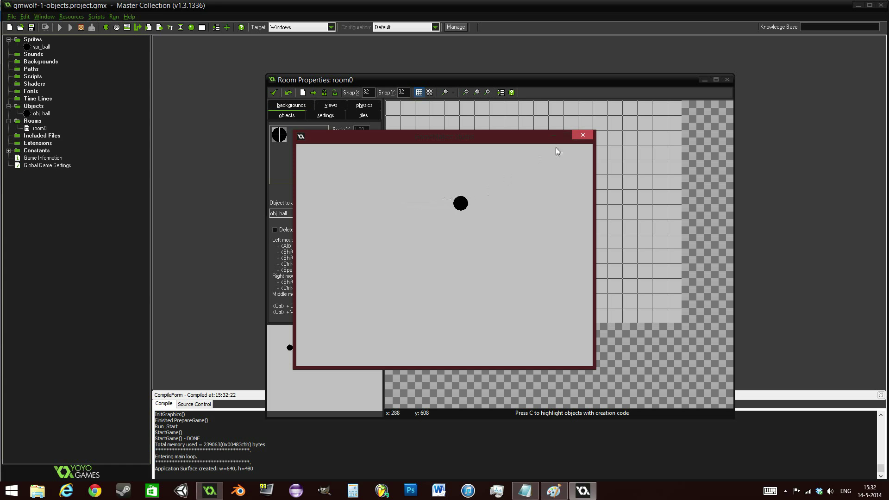
pyautogui.click(582, 135)
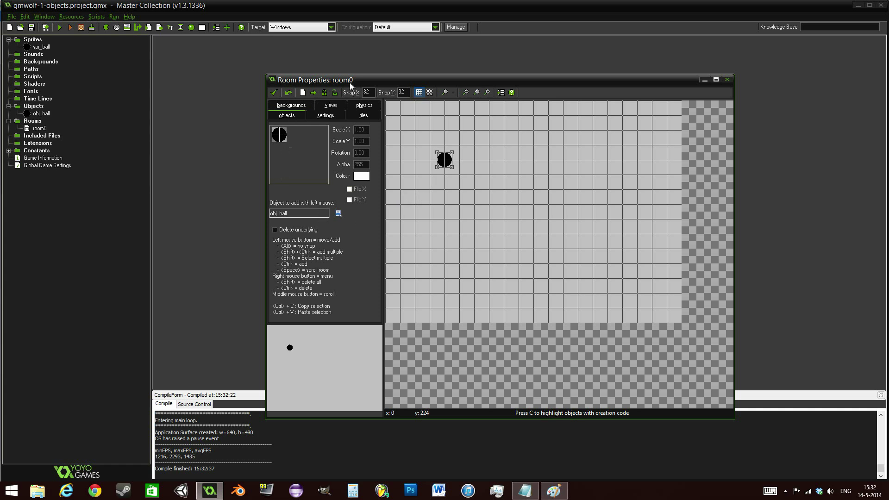
# - Place two more obj_ball instances in room0, one lower down and one near the top
pyautogui.moveTo(352, 82); pyautogui.dragTo(331, 71)
pyautogui.click(468, 217)
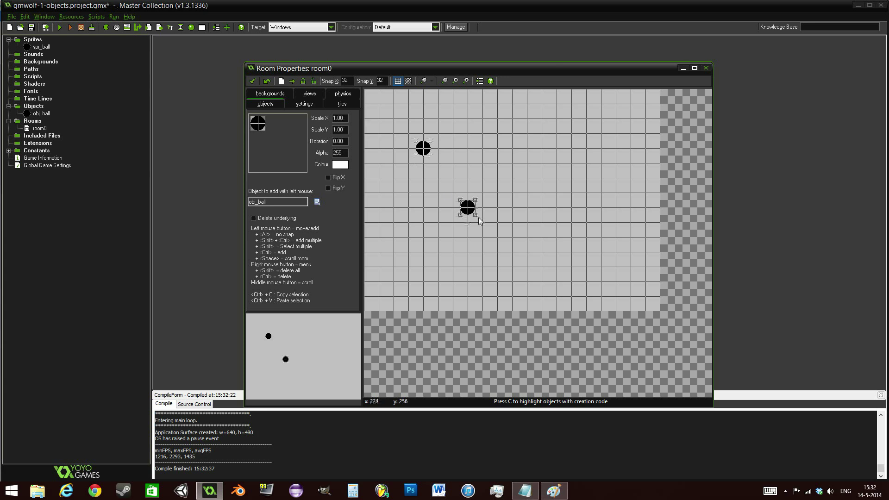
pyautogui.click(544, 110)
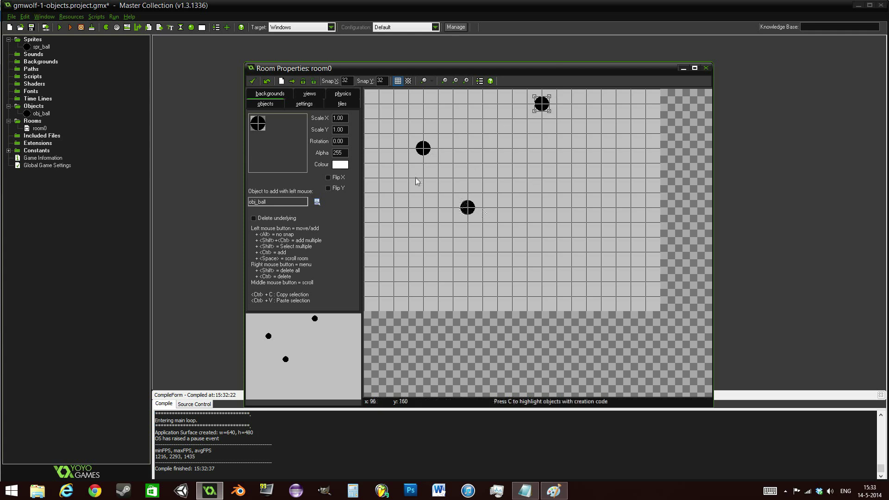
pyautogui.click(58, 28)
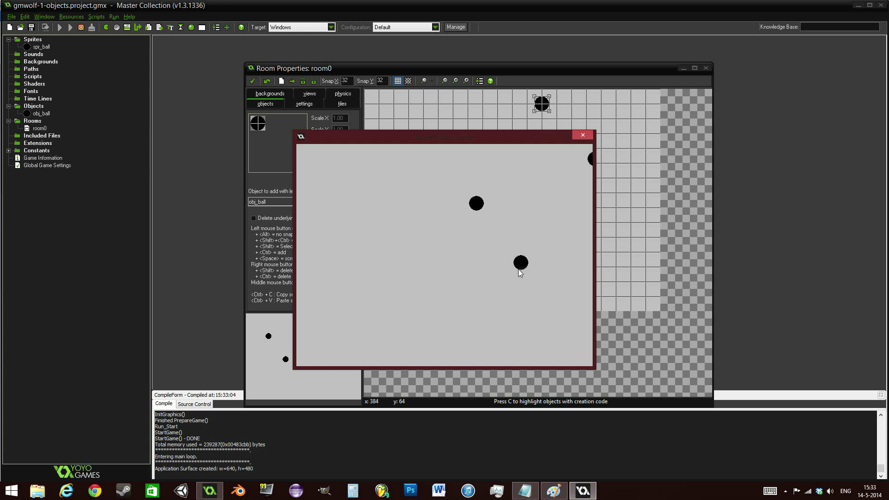
pyautogui.click(583, 135)
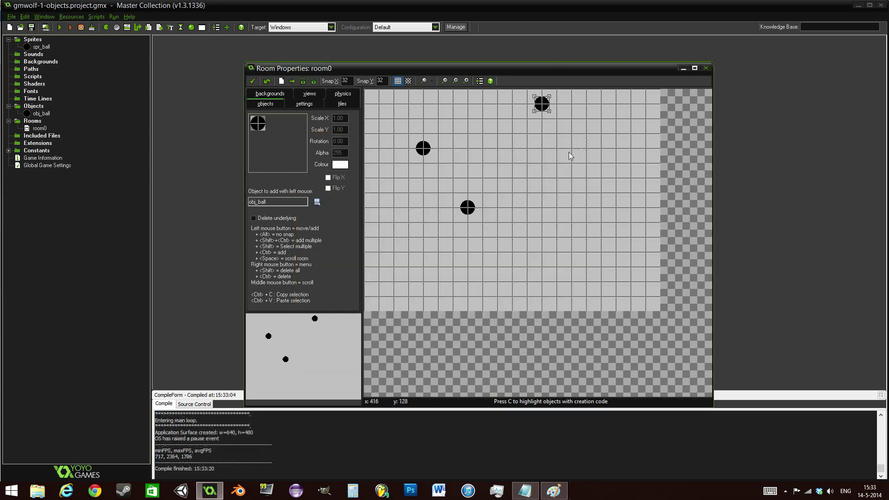
# - Create a new sprite and start a blank 32×480 image for it
pyautogui.click(106, 28)
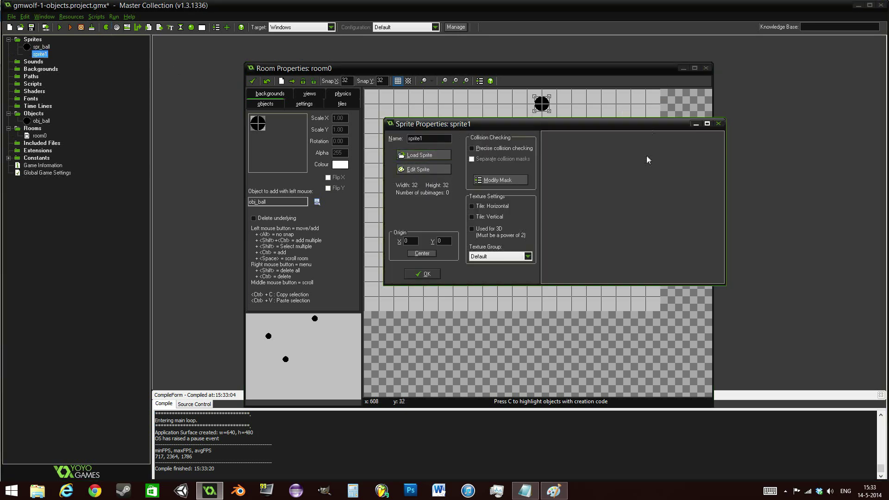
pyautogui.click(426, 171)
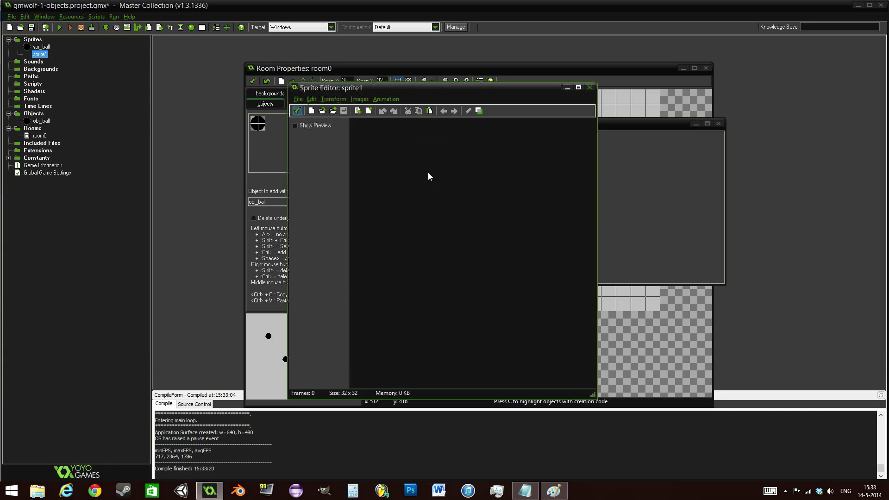
pyautogui.click(311, 112)
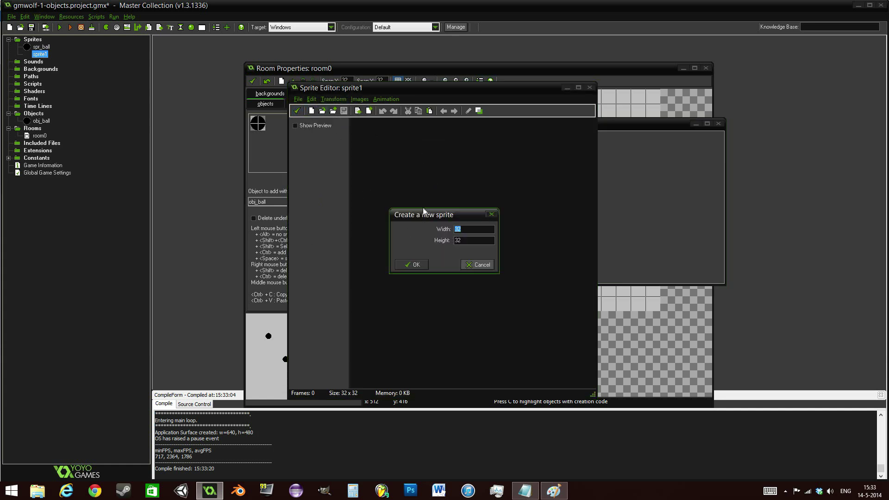
pyautogui.press('Tab')
pyautogui.write('480')
pyautogui.press('Return')
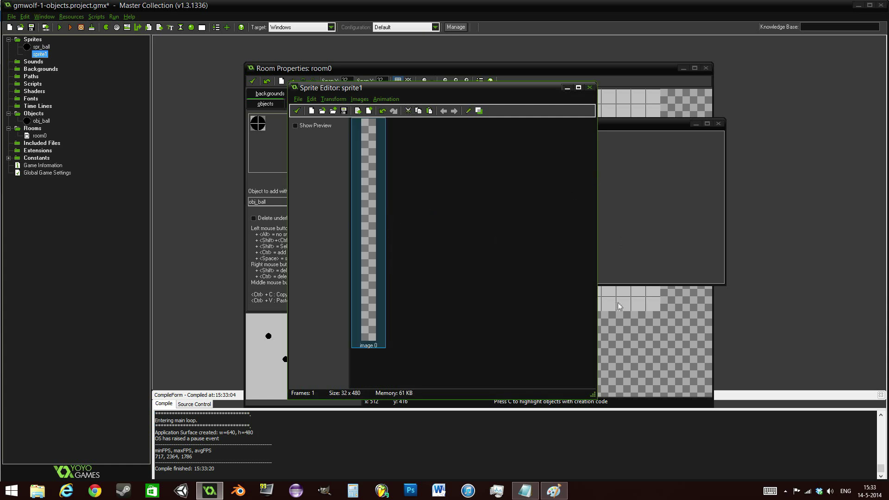
# - Fill the tall frame solid black and name the sprite spr_wall
pyautogui.doubleClick(367, 151)
pyautogui.click(309, 170)
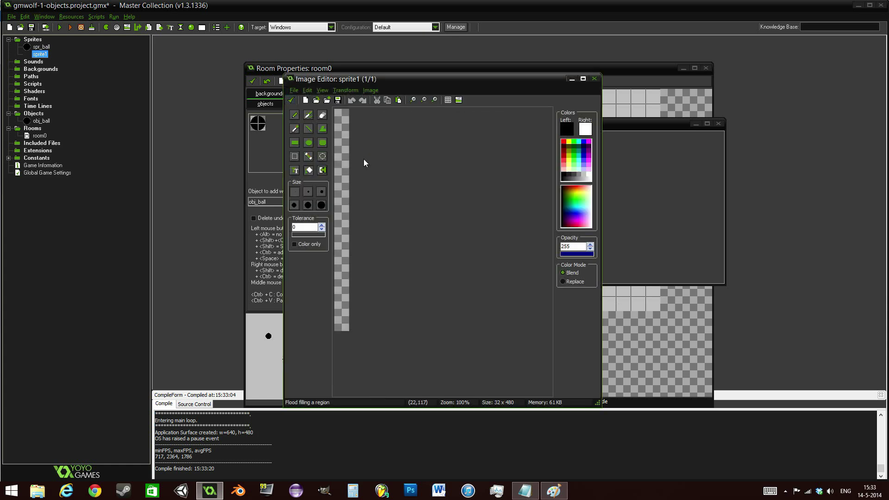
pyautogui.click(342, 158)
pyautogui.click(292, 101)
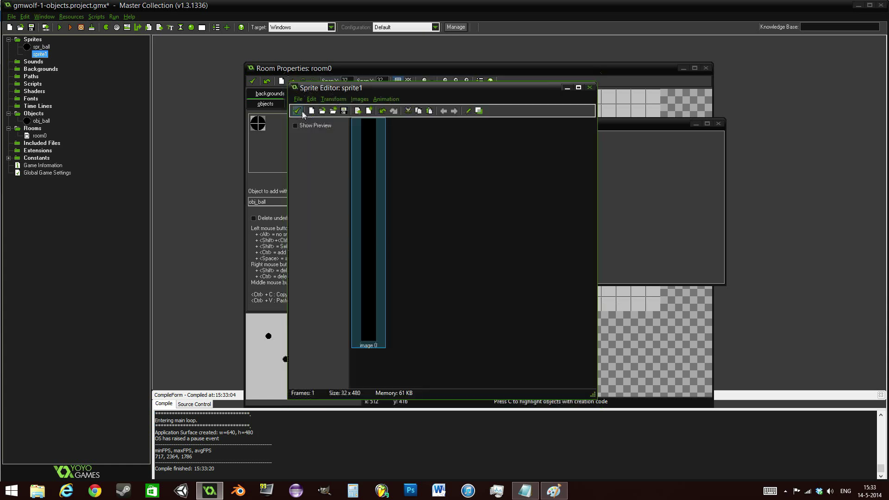
pyautogui.click(300, 112)
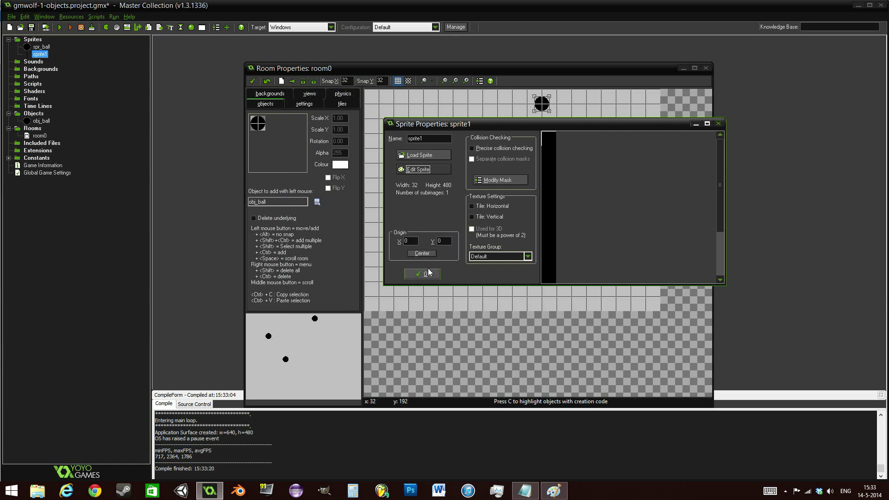
pyautogui.doubleClick(416, 139)
pyautogui.write('spr_wall')
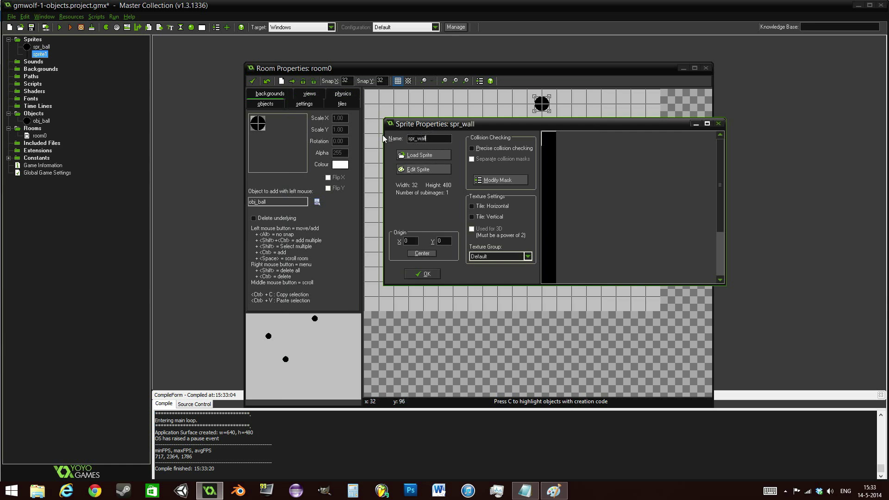
# - Confirm spr_wall, then create object obj_wall using the spr_wall sprite
pyautogui.click(423, 274)
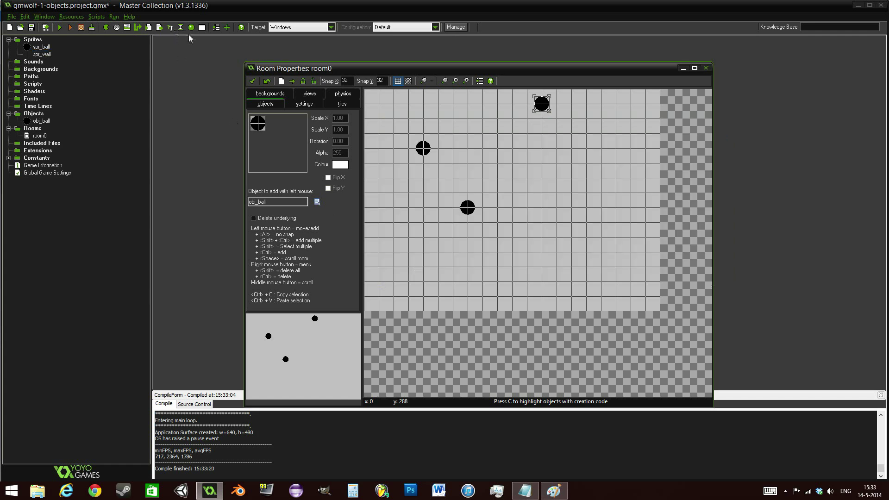
pyautogui.click(191, 28)
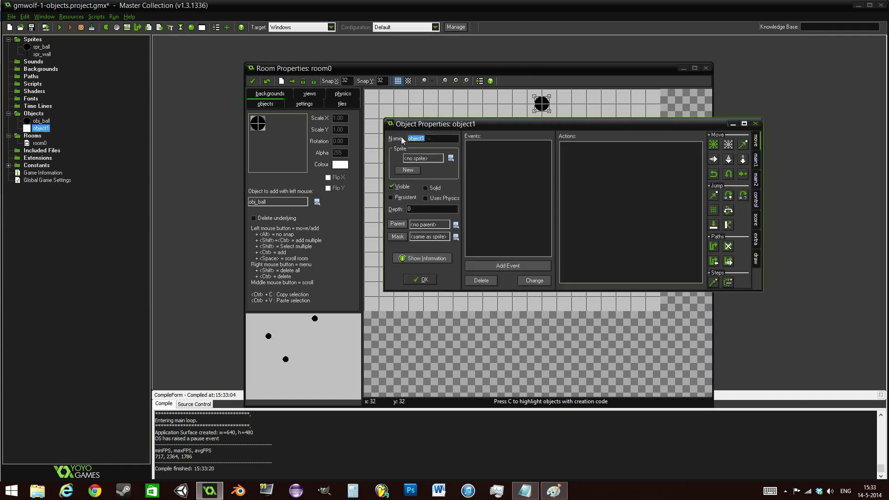
pyautogui.write('obj_wall')
pyautogui.moveTo(470, 124); pyautogui.dragTo(453, 166)
pyautogui.click(434, 200)
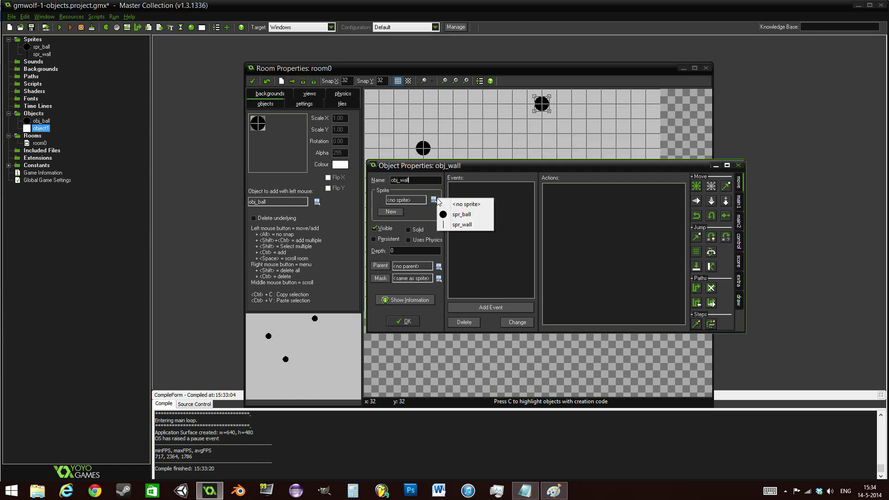
pyautogui.click(473, 225)
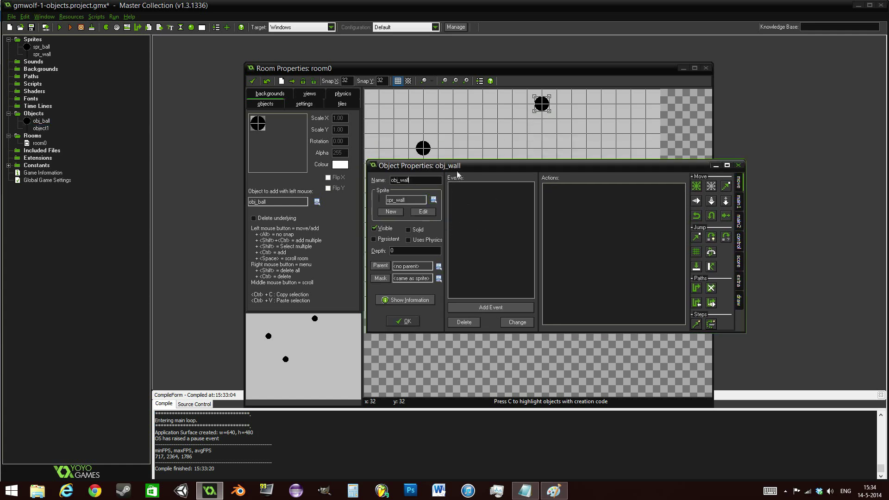
pyautogui.moveTo(457, 169); pyautogui.dragTo(456, 140)
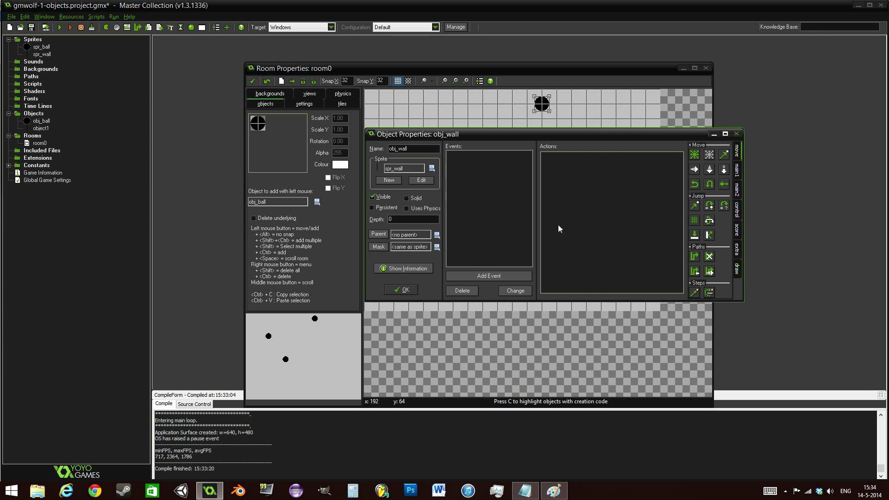
pyautogui.moveTo(530, 138); pyautogui.dragTo(530, 143)
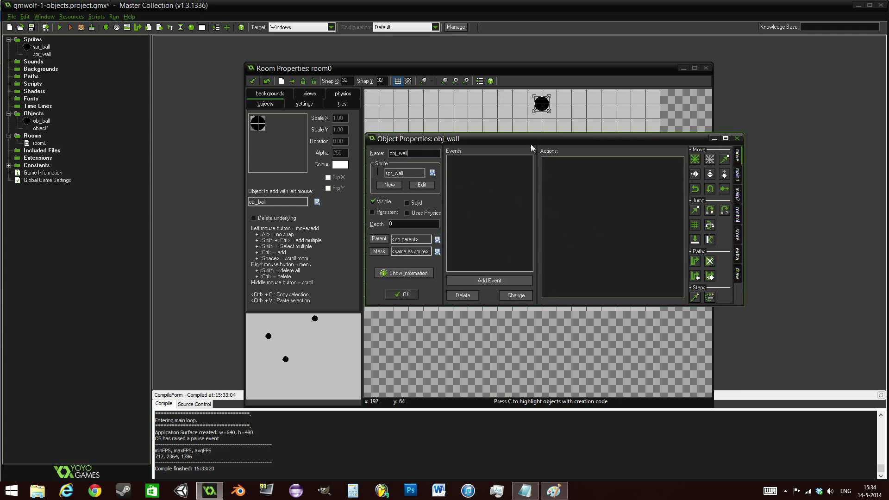
# - Confirm obj_wall and place wall instances at room0's right and left edges
pyautogui.click(406, 295)
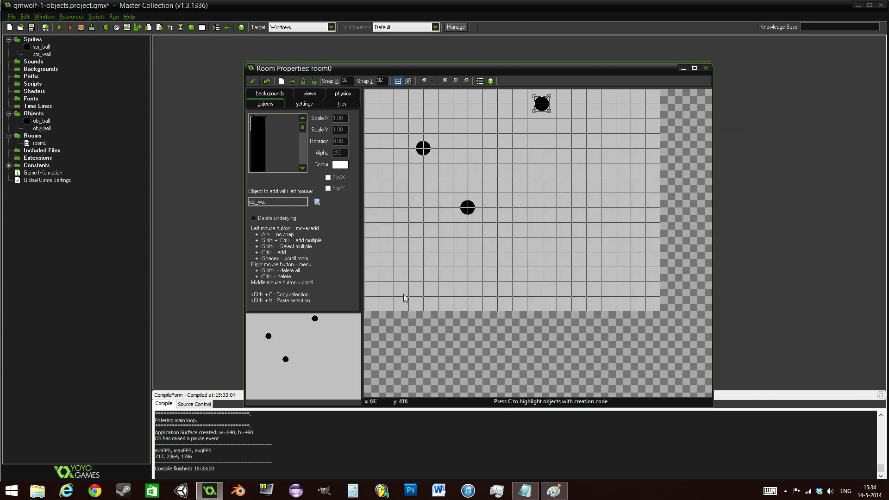
pyautogui.moveTo(354, 74); pyautogui.dragTo(302, 57)
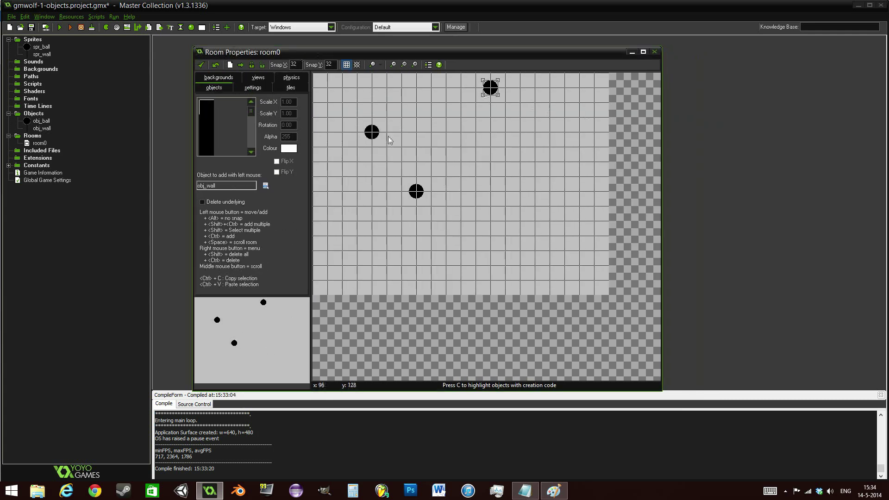
pyautogui.click(265, 186)
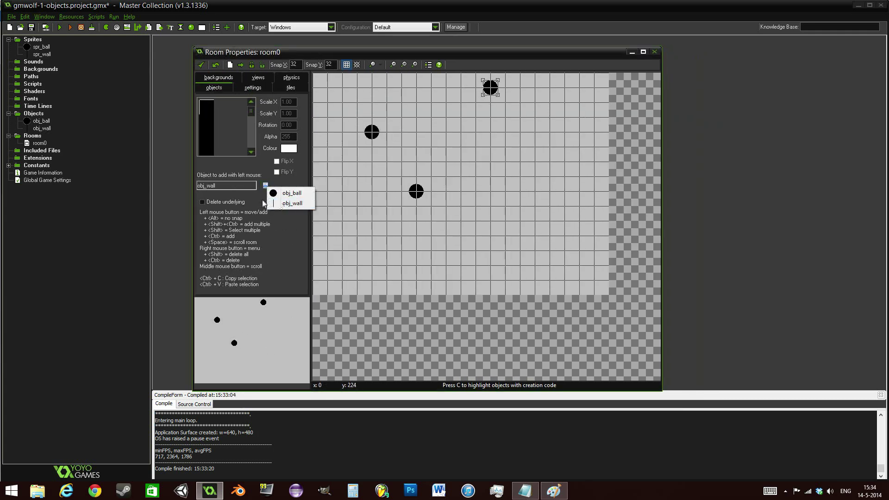
pyautogui.click(292, 203)
pyautogui.click(597, 85)
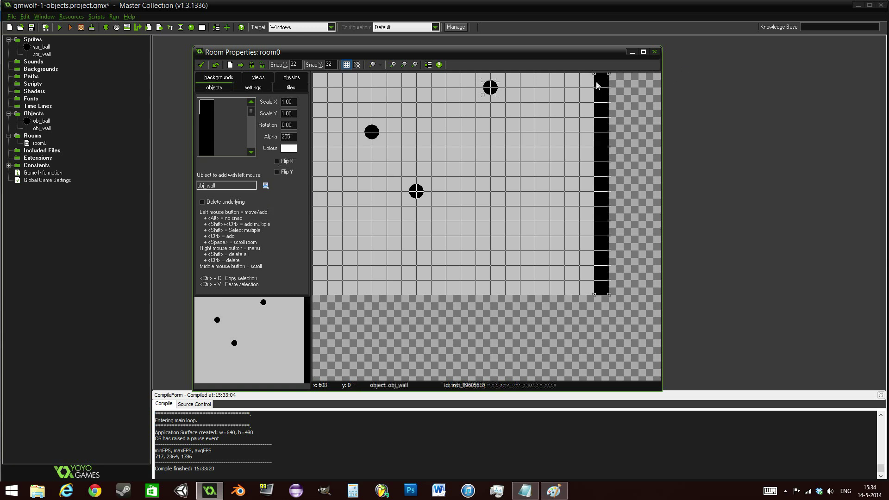
pyautogui.click(317, 83)
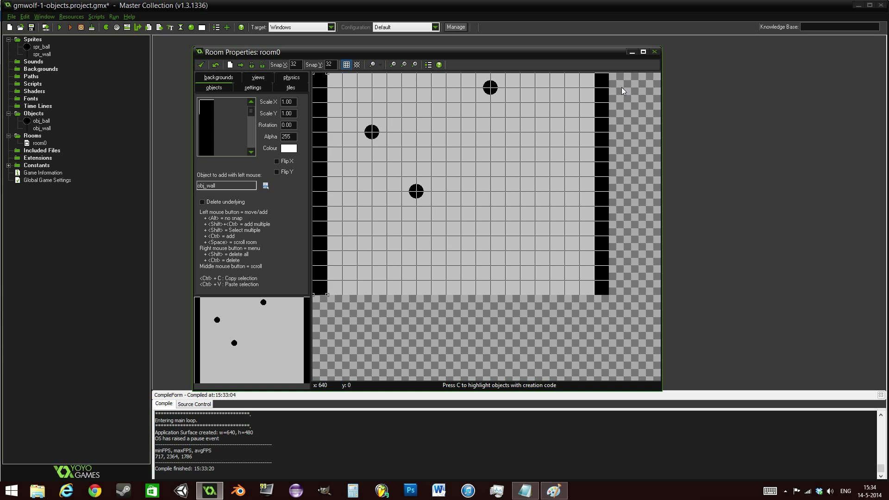
# - Reopen obj_ball and review the direction and speed of its Step event's start-moving action
pyautogui.doubleClick(43, 122)
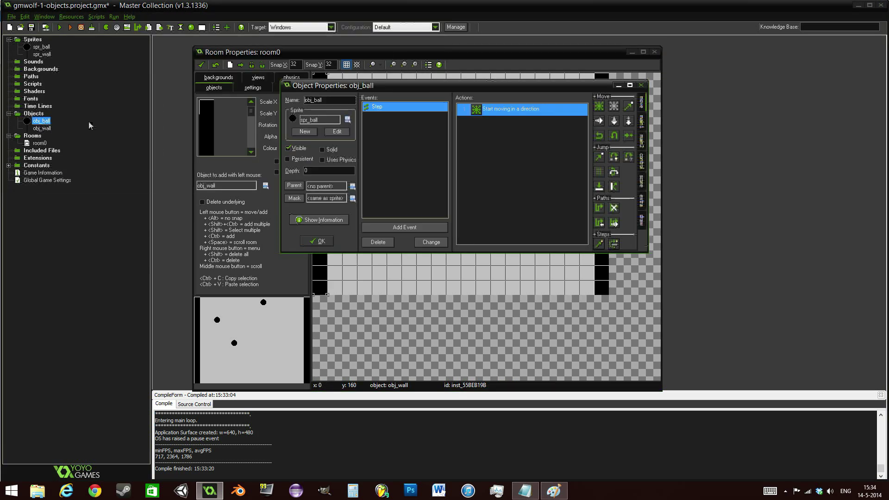
pyautogui.moveTo(411, 86); pyautogui.dragTo(404, 116)
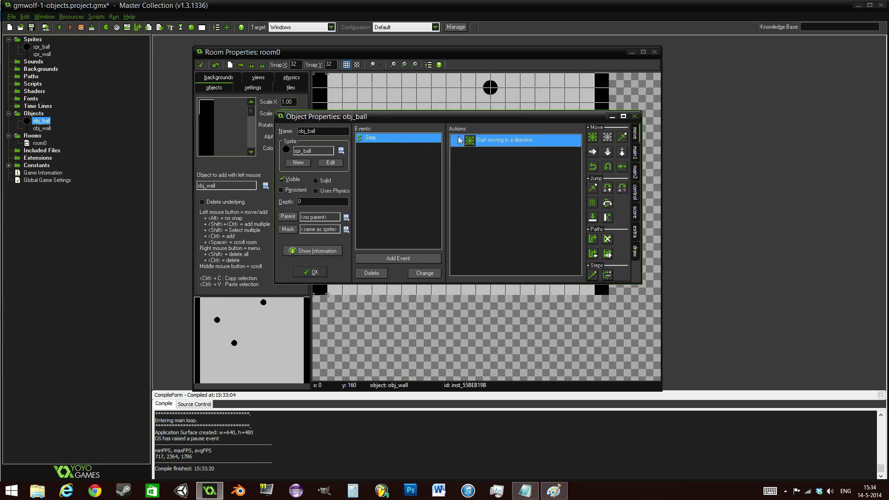
pyautogui.click(481, 141)
pyautogui.moveTo(460, 116); pyautogui.dragTo(460, 199)
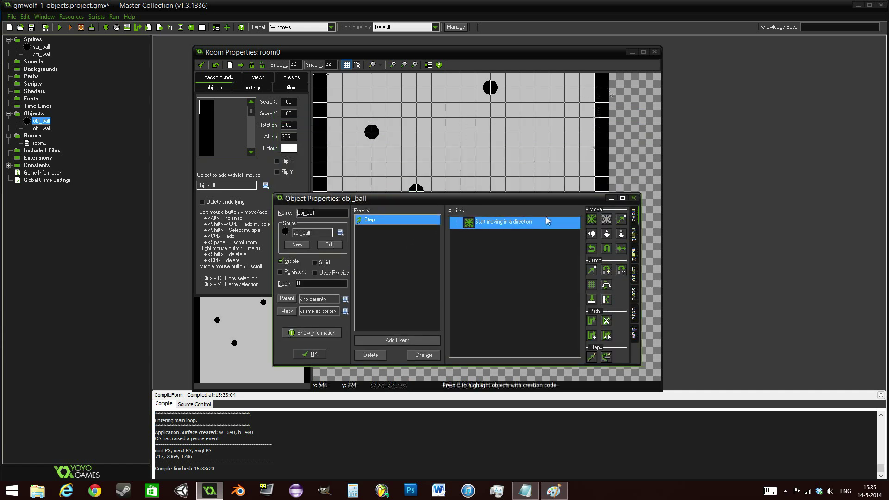
pyautogui.moveTo(531, 199); pyautogui.dragTo(534, 156)
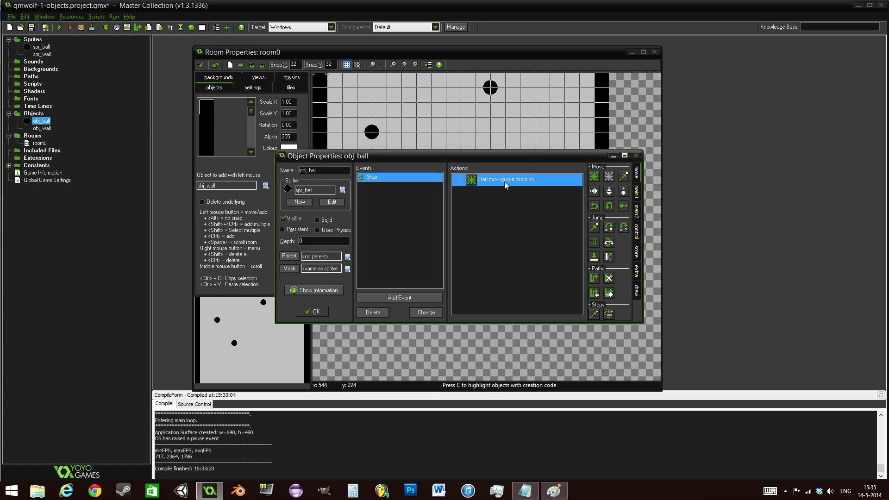
pyautogui.doubleClick(532, 185)
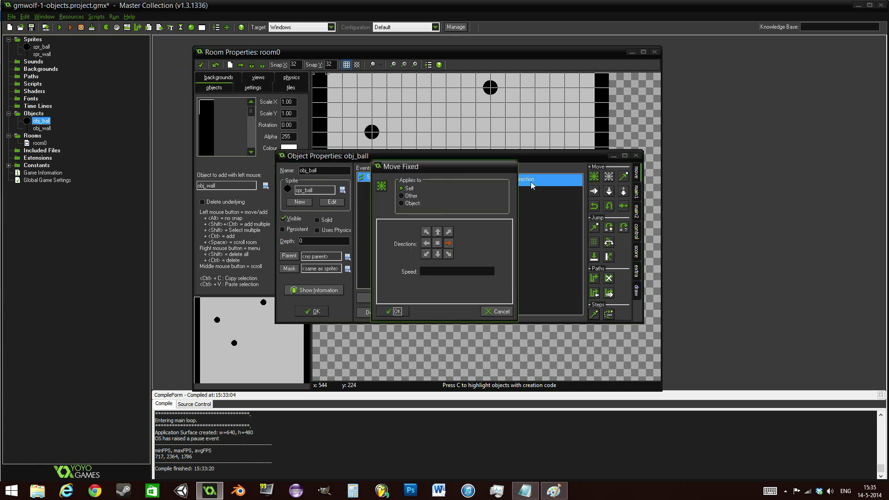
pyautogui.click(406, 307)
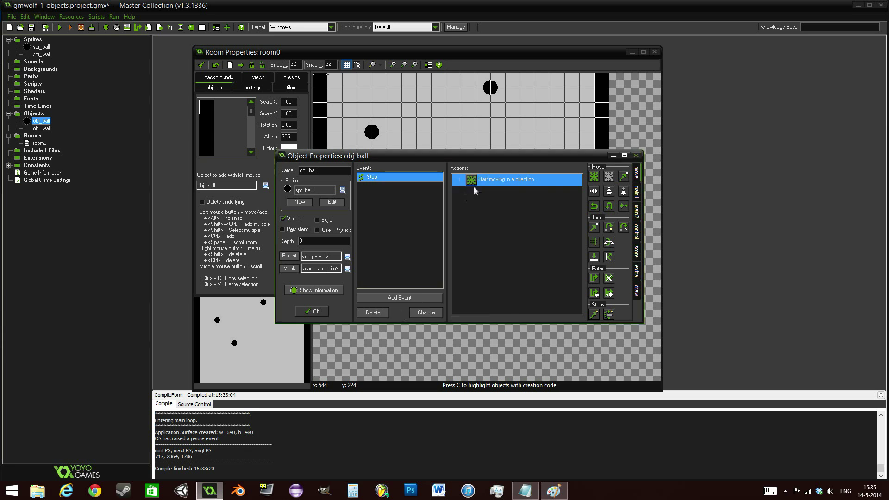
pyautogui.moveTo(498, 184)
pyautogui.moveTo(456, 159); pyautogui.dragTo(468, 256)
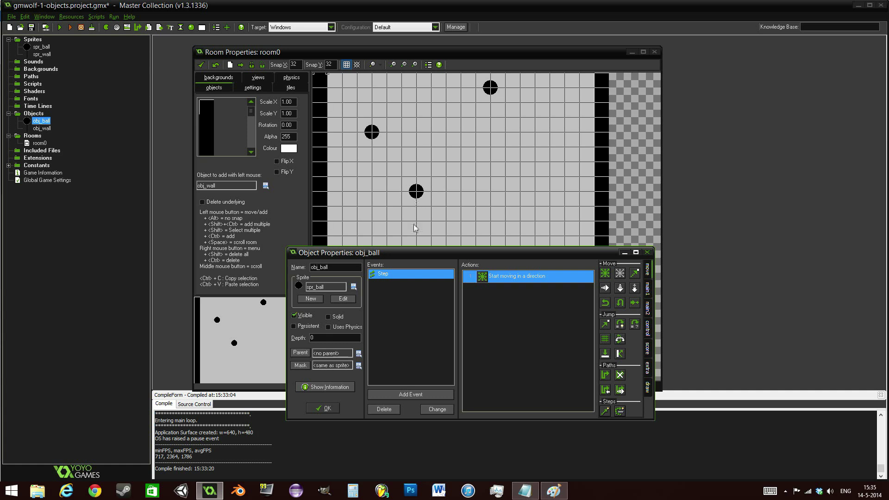
pyautogui.moveTo(454, 256); pyautogui.dragTo(450, 219)
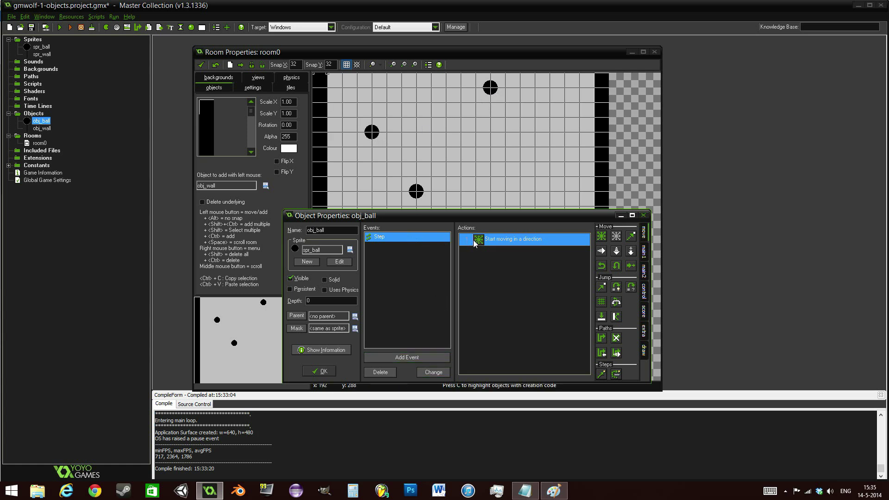
# - Change obj_ball's Step event into a Create event
pyautogui.click(439, 374)
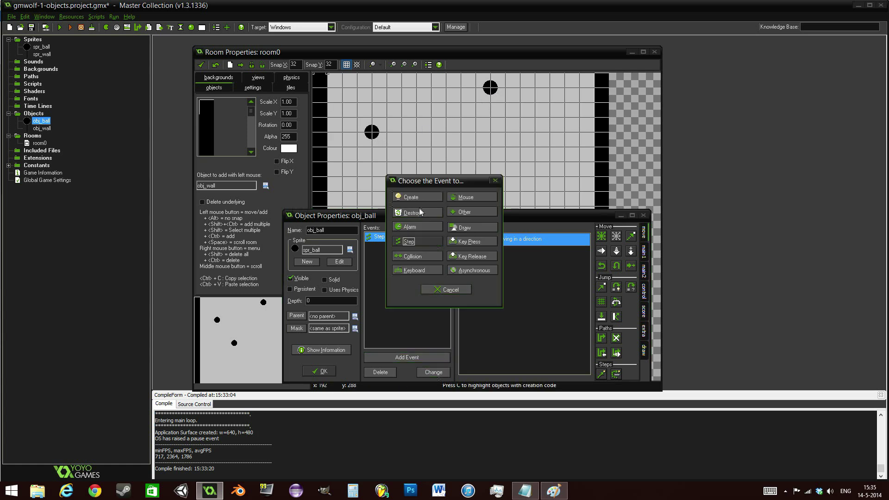
pyautogui.click(417, 198)
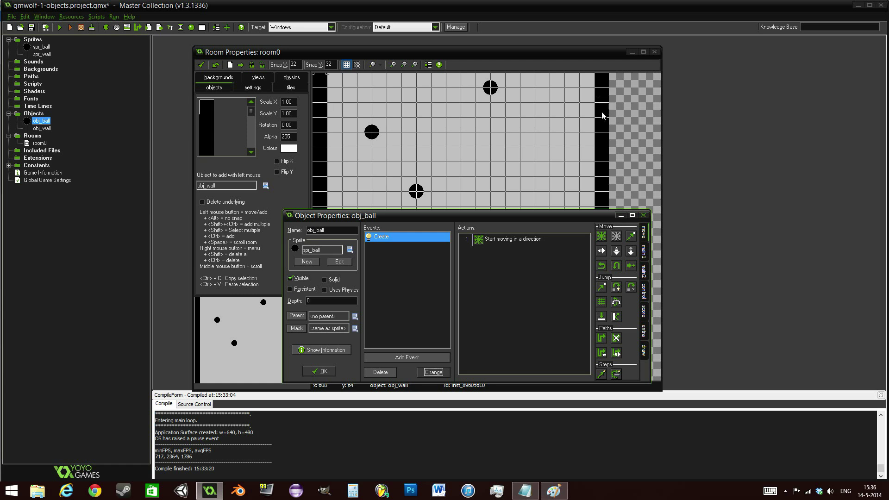
# - Add an obj_wall collision event to obj_ball with a Reverse Horizontal action
pyautogui.click(437, 358)
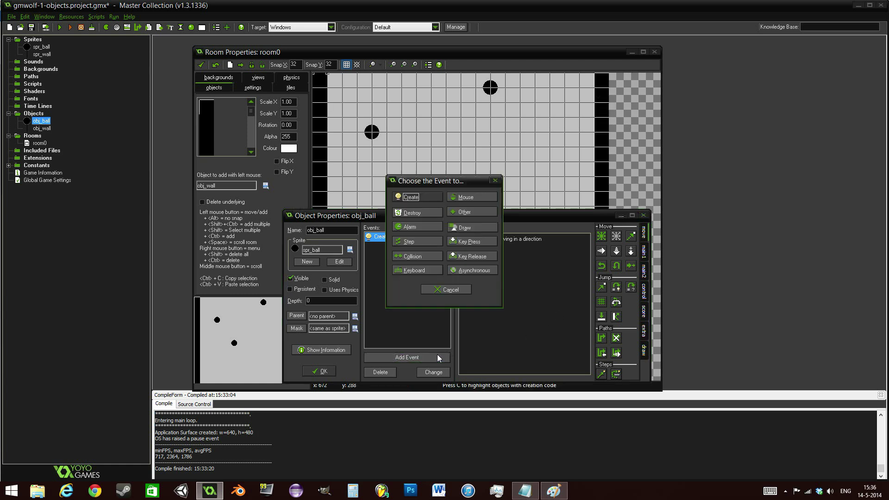
pyautogui.click(429, 258)
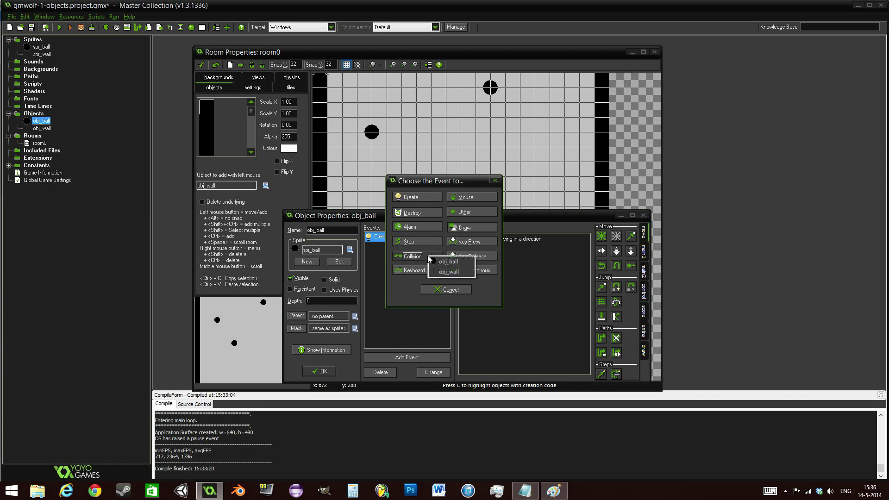
pyautogui.click(452, 272)
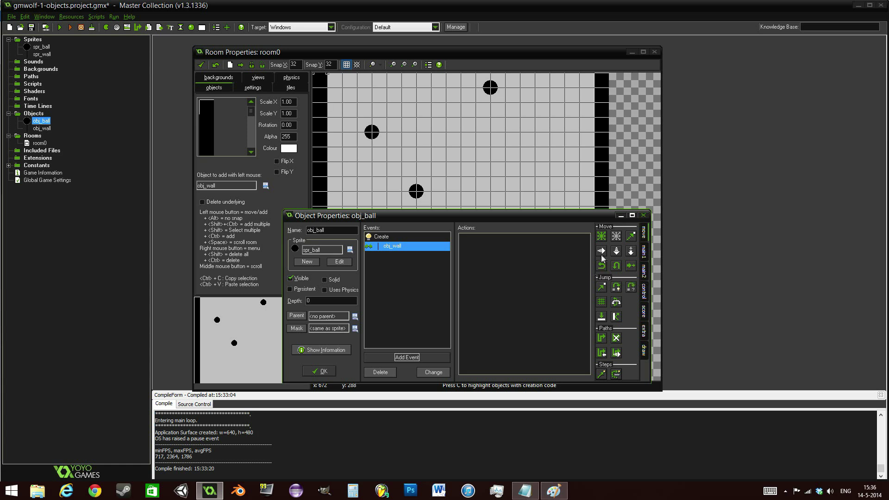
pyautogui.moveTo(541, 264); pyautogui.dragTo(541, 266)
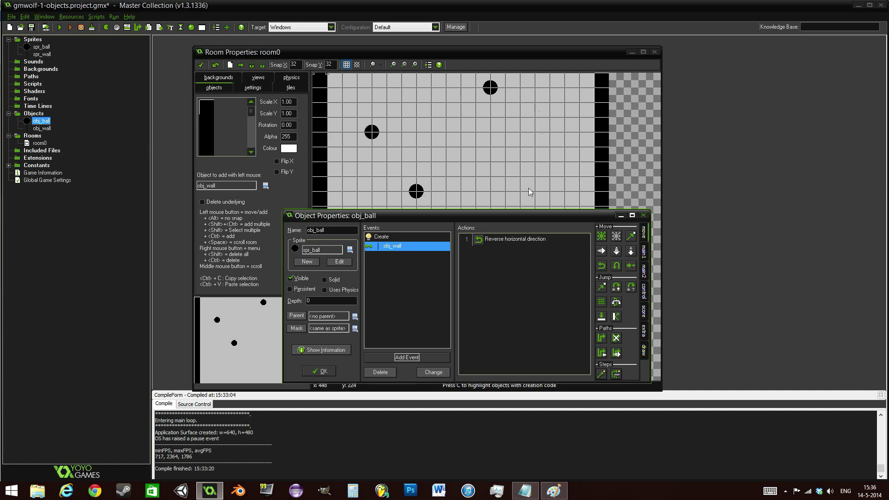
pyautogui.moveTo(467, 219); pyautogui.dragTo(716, 167)
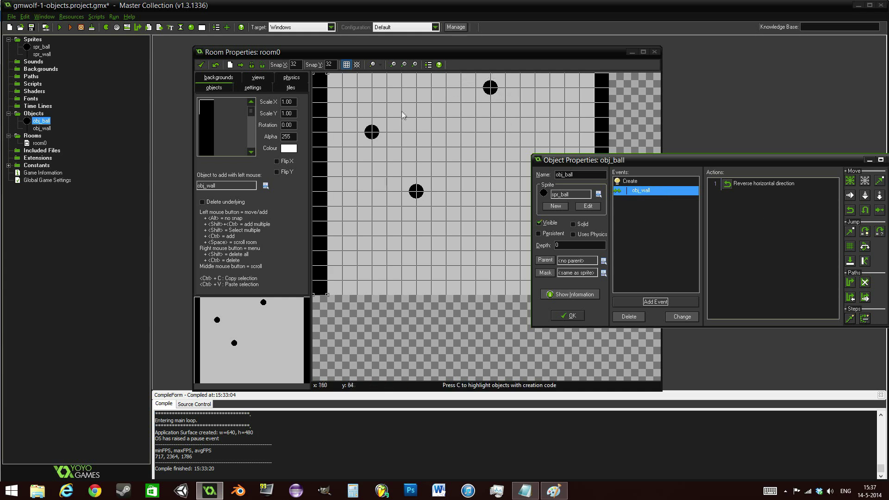
# - Run the game and watch the three balls bounce off the right wall back leftward
pyautogui.click(59, 27)
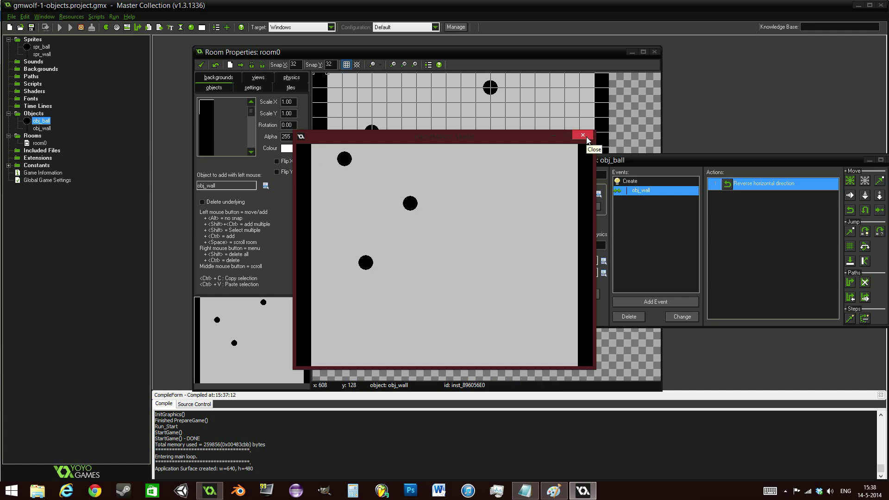
# - Close the test run window and the room0 editor, keeping obj_ball's properties open
pyautogui.click(589, 138)
pyautogui.moveTo(639, 157); pyautogui.dragTo(420, 123)
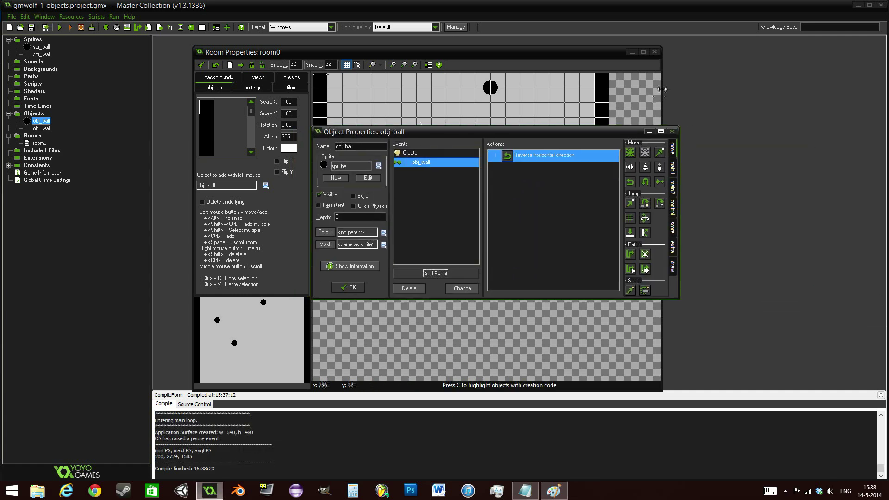
pyautogui.moveTo(662, 89); pyautogui.dragTo(594, 89)
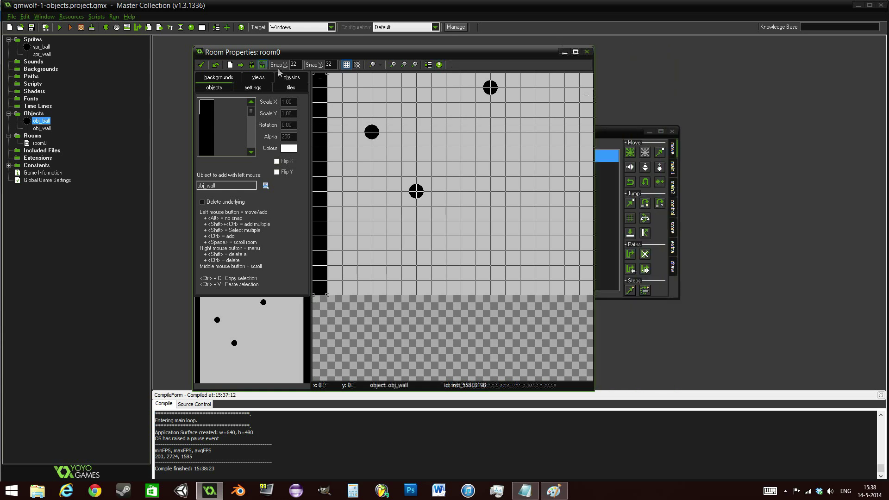
pyautogui.click(200, 65)
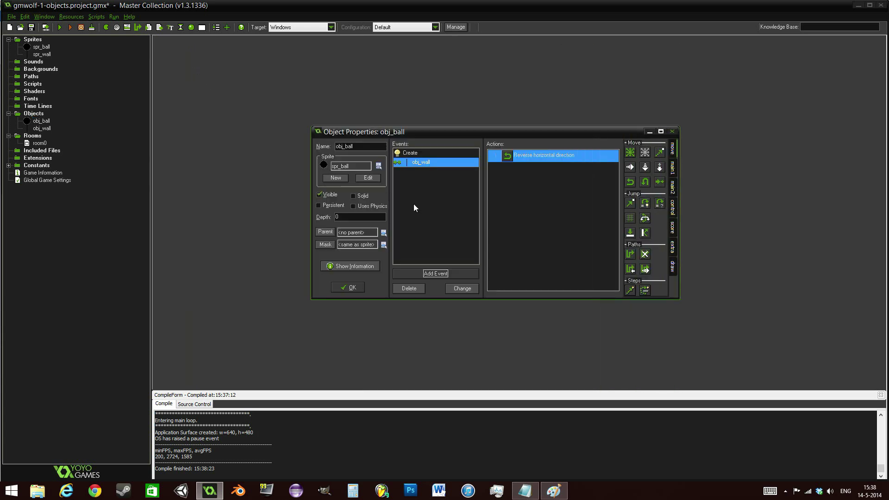